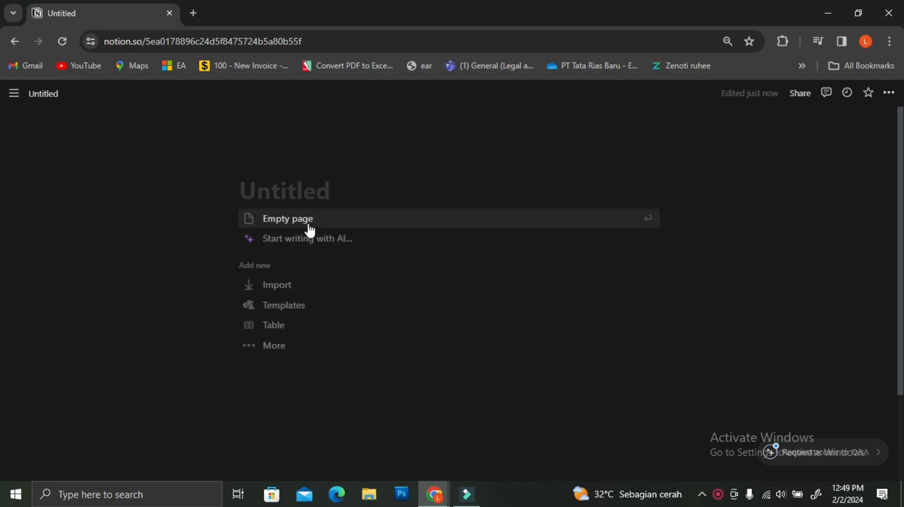
# Step: Start the untitled page as an empty page and turn on small text and full width for it
pyautogui.click(307, 223)
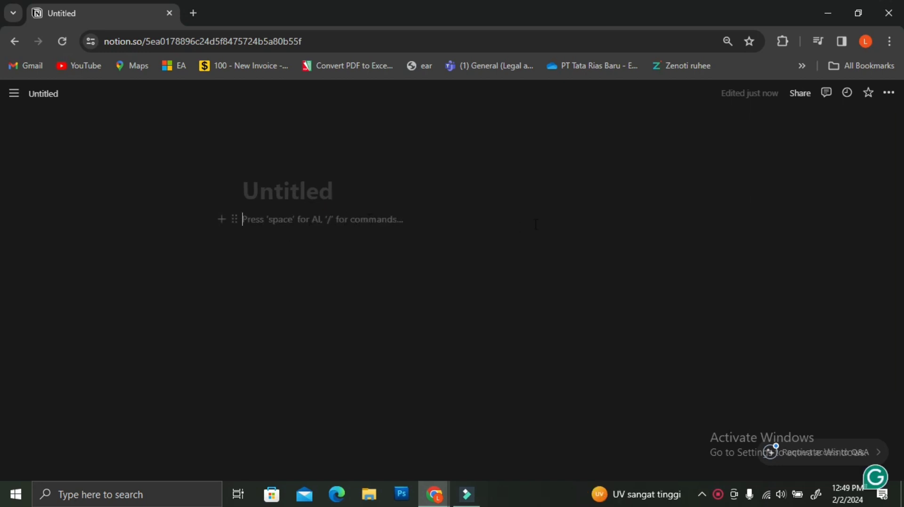
pyautogui.click(889, 93)
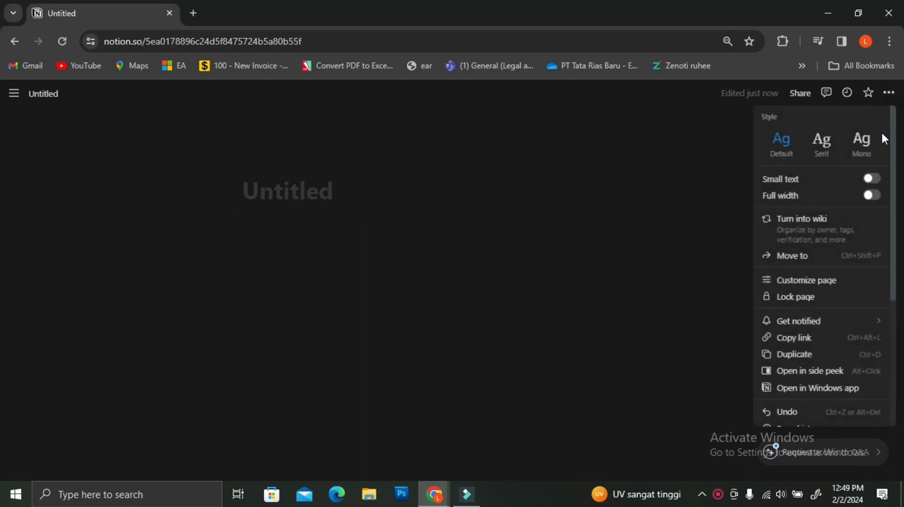
pyautogui.click(877, 180)
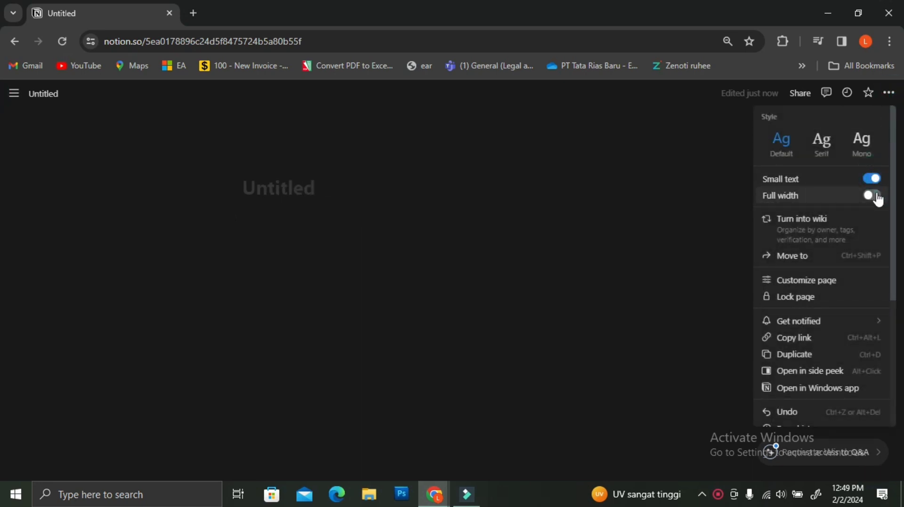
pyautogui.click(877, 197)
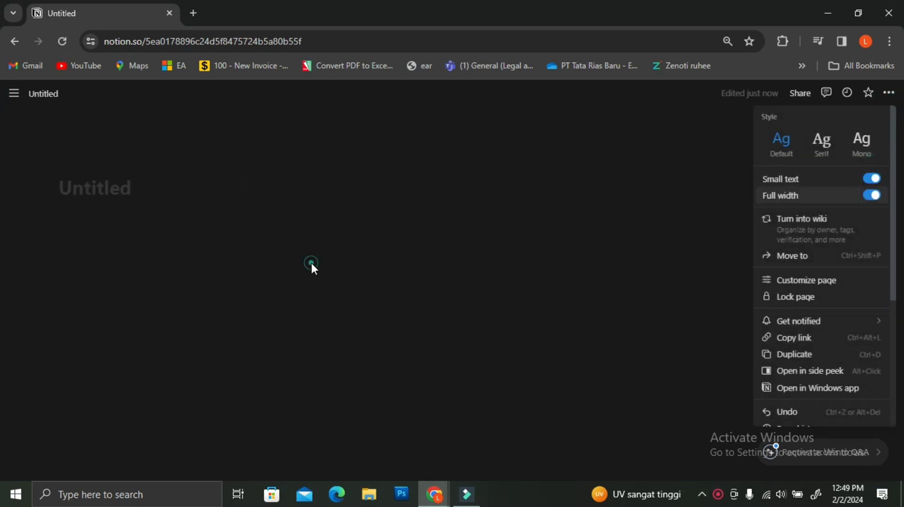
pyautogui.click(312, 264)
# Step: Add a page cover and replace it with the purple galaxy photo from an Unsplash search for "starry night"
pyautogui.moveTo(104, 165)
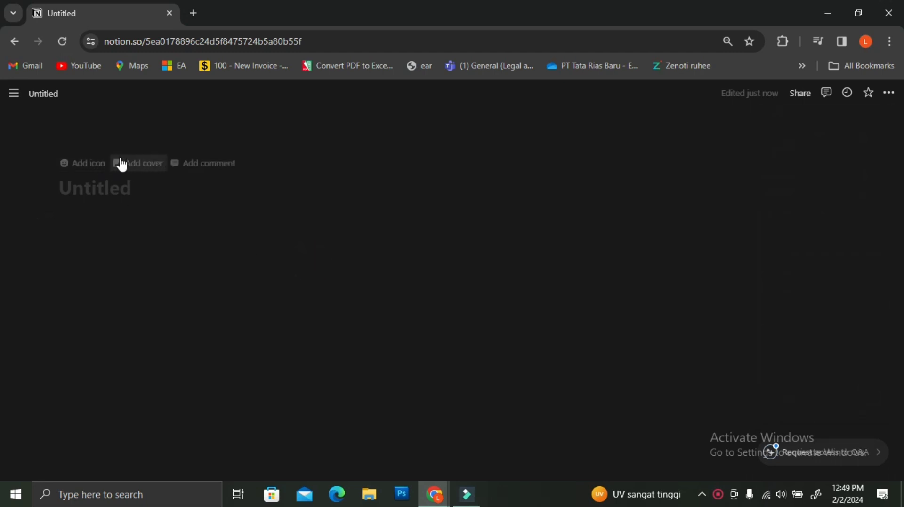
pyautogui.click(123, 165)
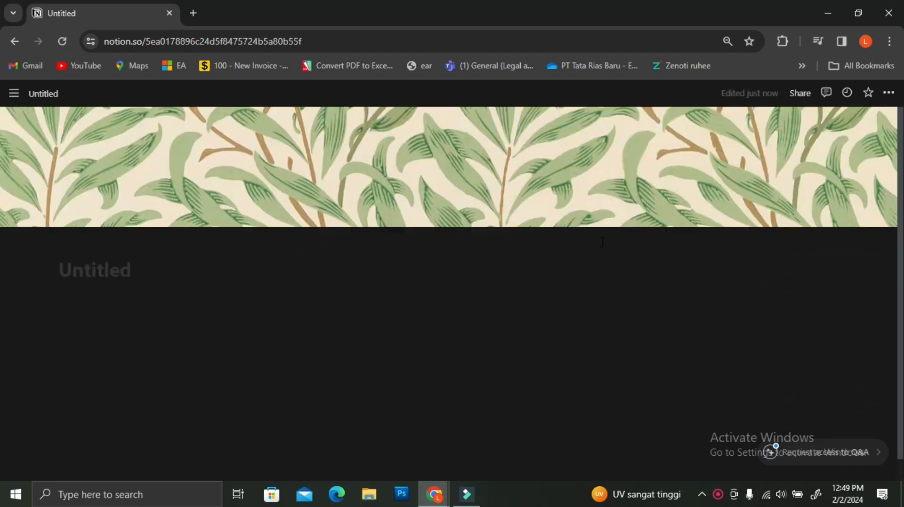
pyautogui.moveTo(745, 157)
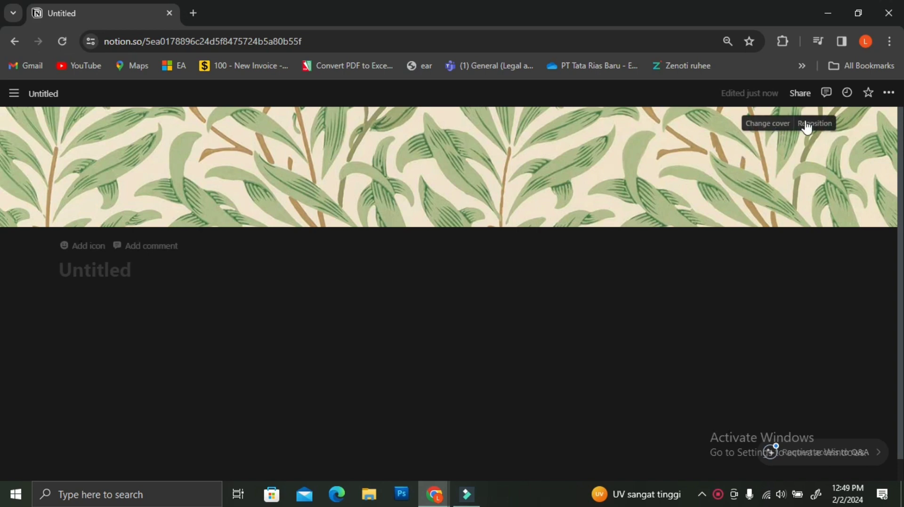
pyautogui.click(759, 126)
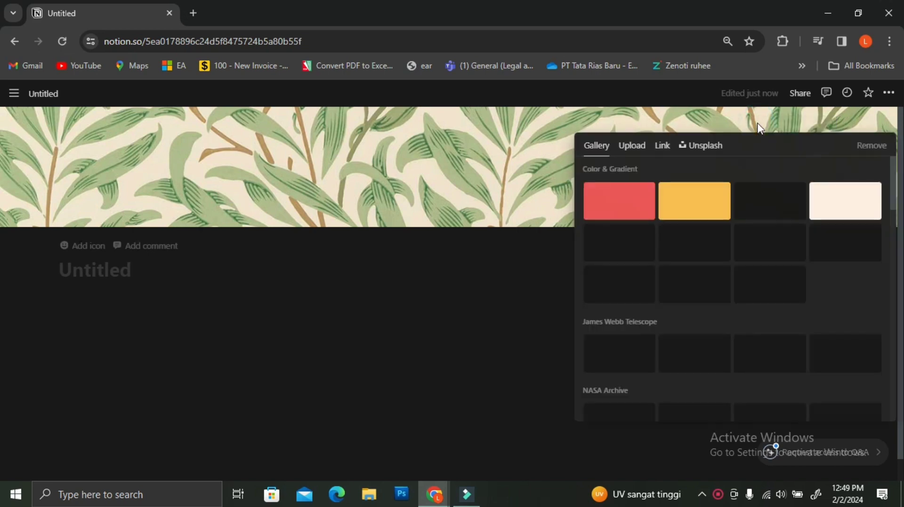
pyautogui.click(689, 153)
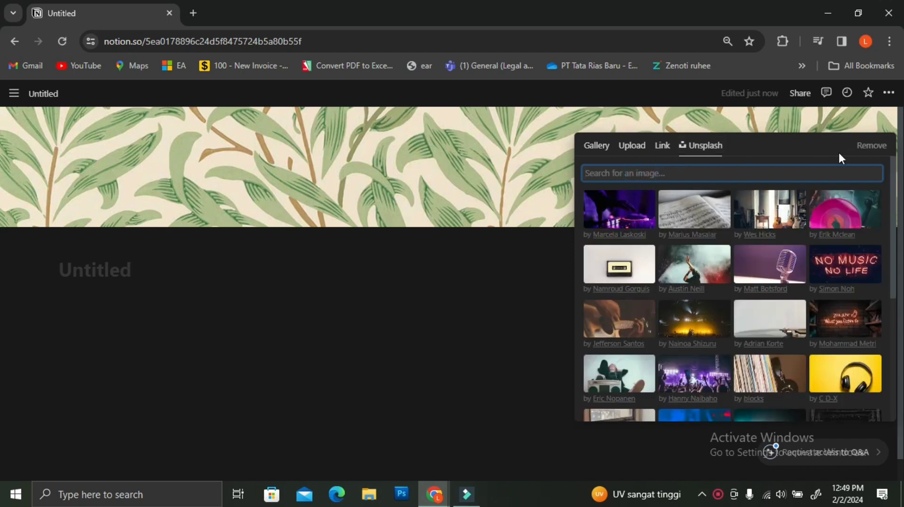
pyautogui.write('st')
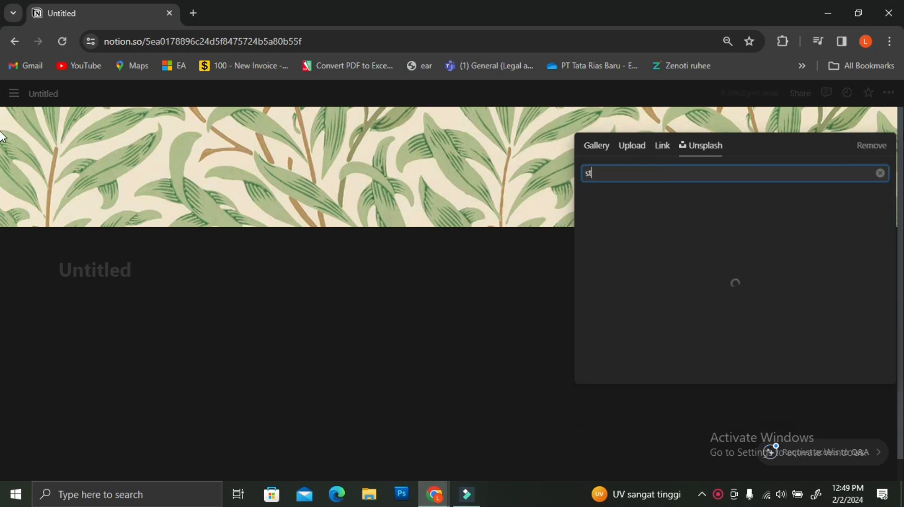
pyautogui.write('arry night')
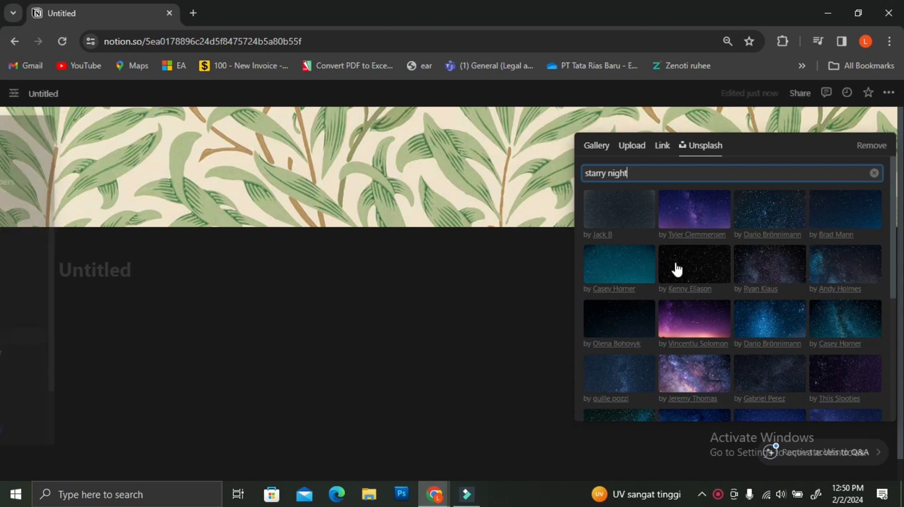
pyautogui.scroll(-4, 749, 296)
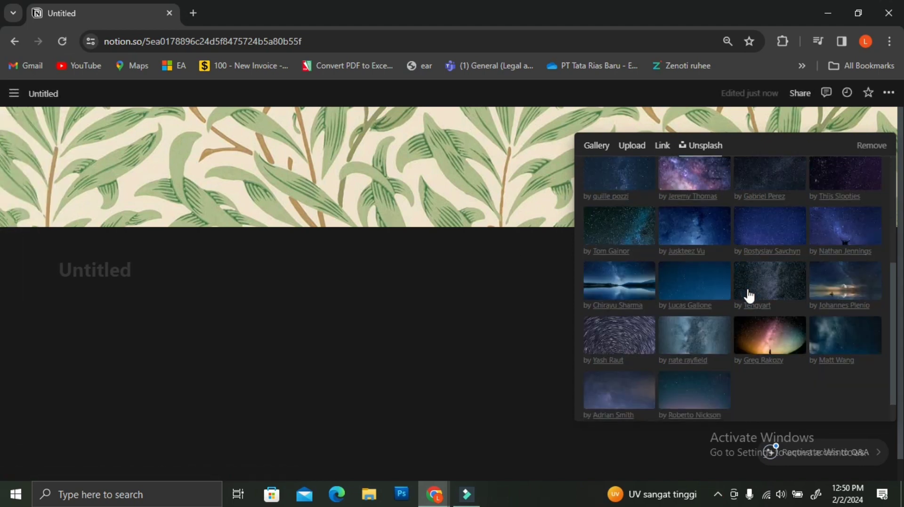
pyautogui.scroll(-1, 748, 296)
pyautogui.scroll(5, 749, 295)
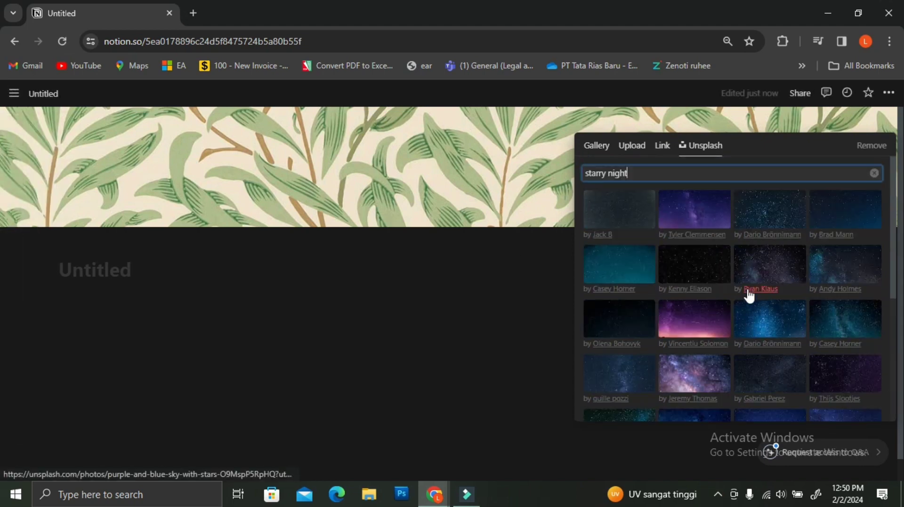
pyautogui.click(702, 379)
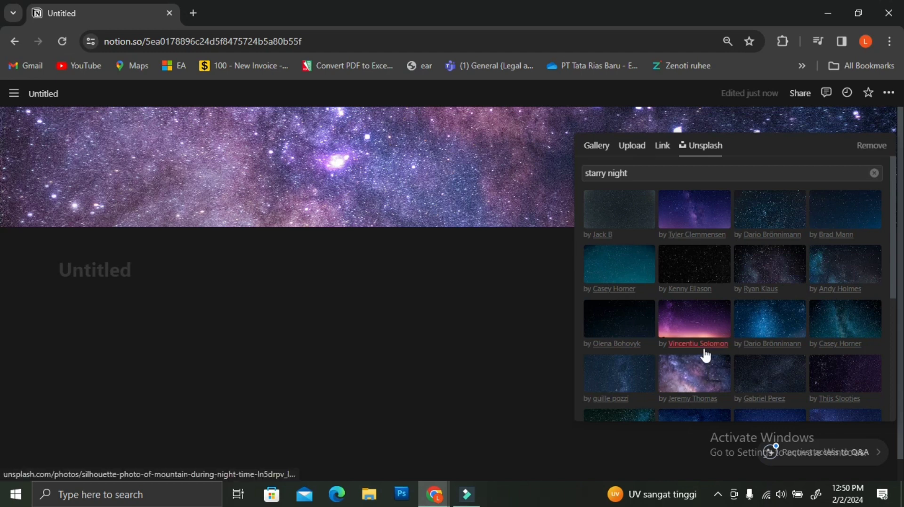
pyautogui.click(96, 266)
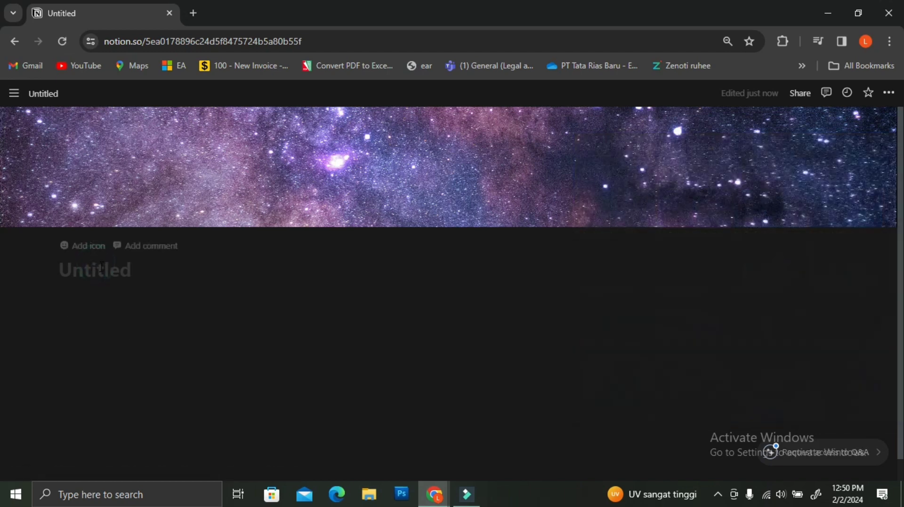
# Step: Title the page "Personal Dashboard"
pyautogui.click(96, 266)
pyautogui.write('Per')
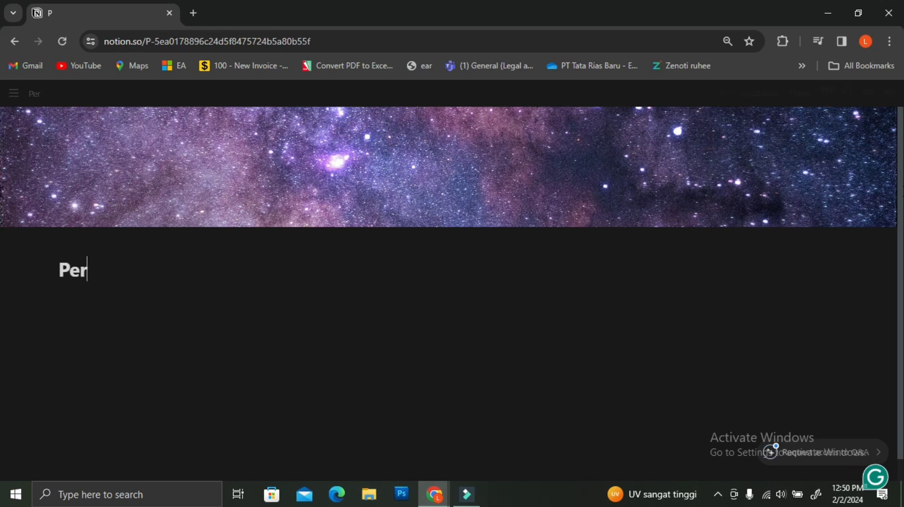
pyautogui.write('sonal Dashb')
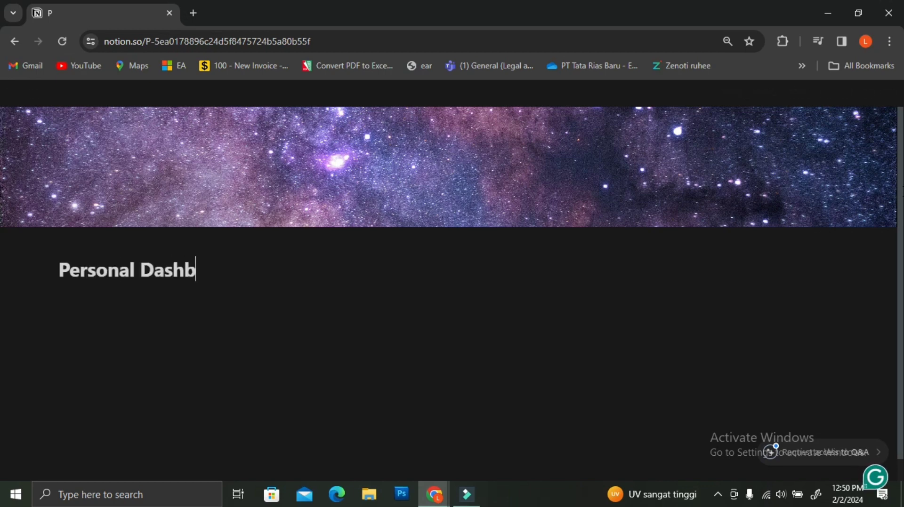
pyautogui.write('oar')
pyautogui.press('BackSpace')
pyautogui.press('BackSpace')
pyautogui.write('oard')
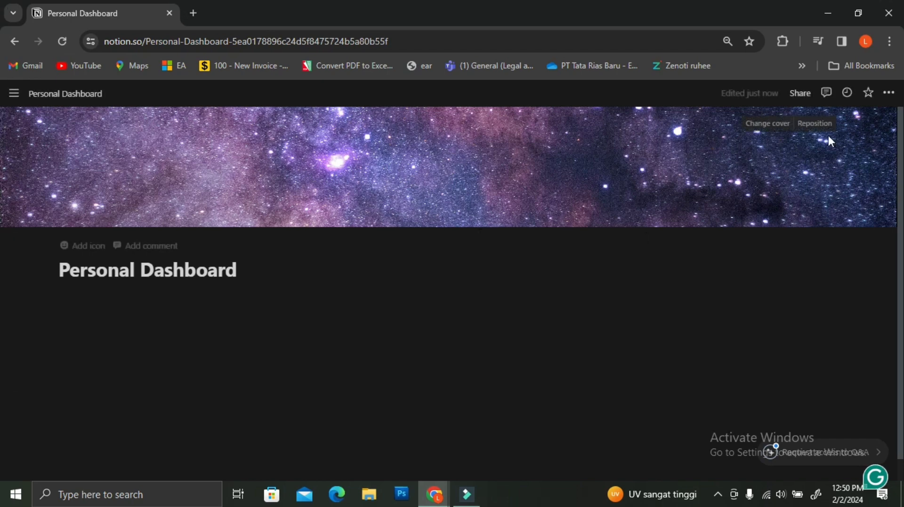
# Step: Change the page's font style to Mono
pyautogui.click(889, 93)
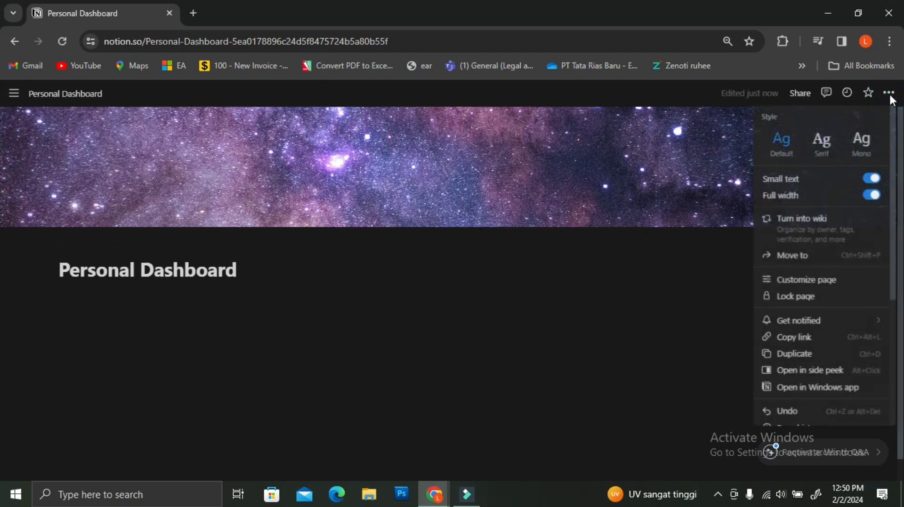
pyautogui.click(831, 151)
pyautogui.click(862, 141)
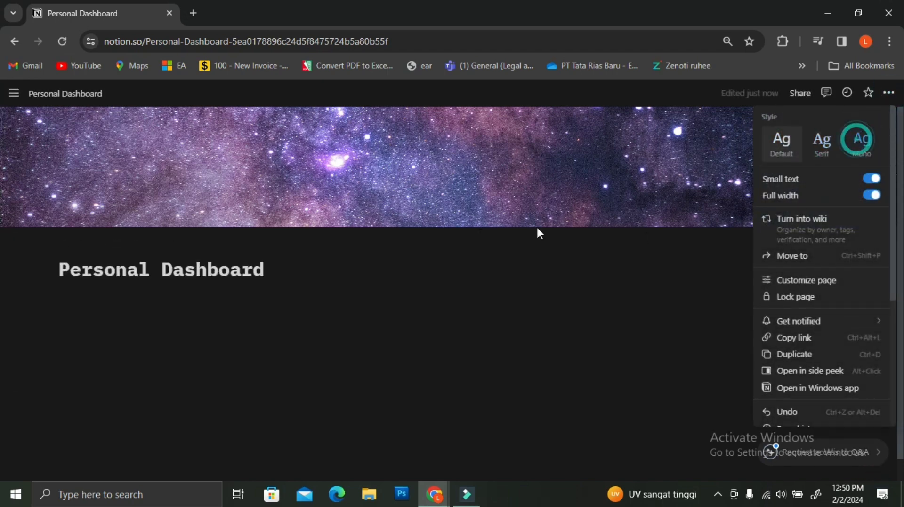
pyautogui.click(311, 286)
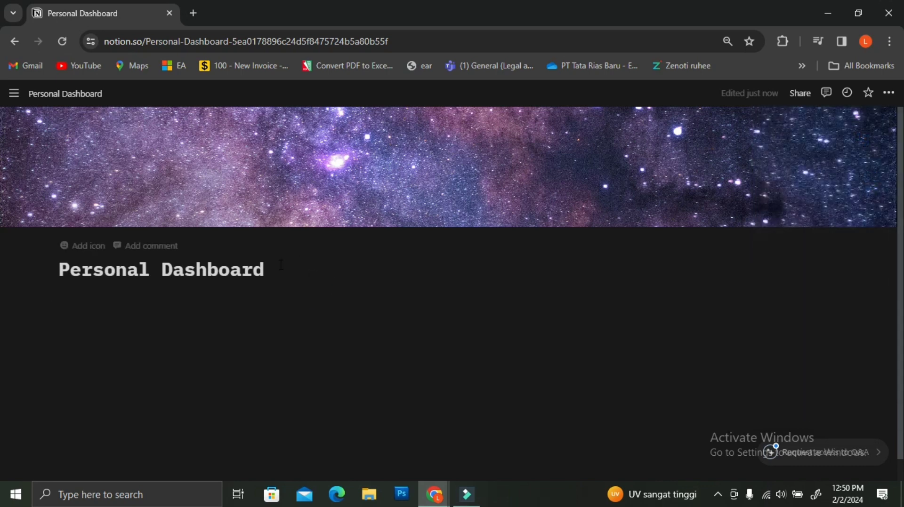
# Step: Embed a sub-page below the Personal Dashboard title and name it "Calendar"
pyautogui.click(69, 296)
pyautogui.write('/pag')
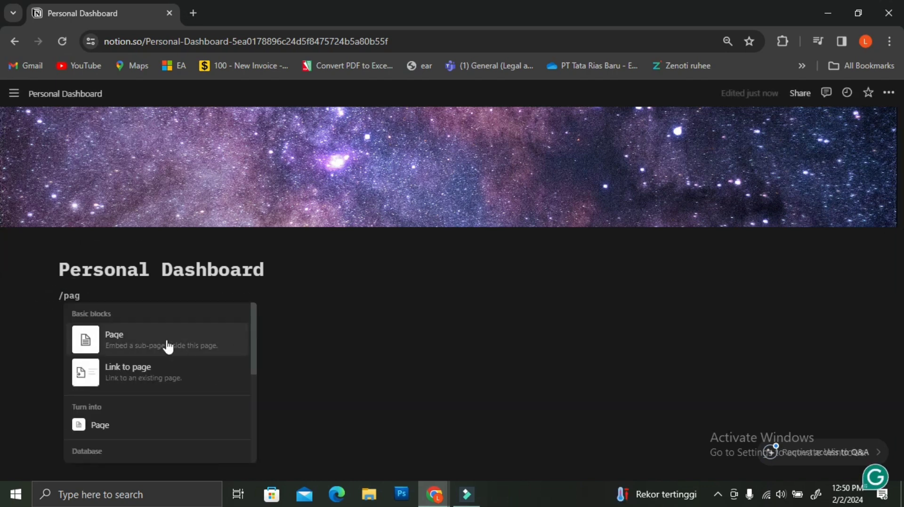
pyautogui.click(158, 340)
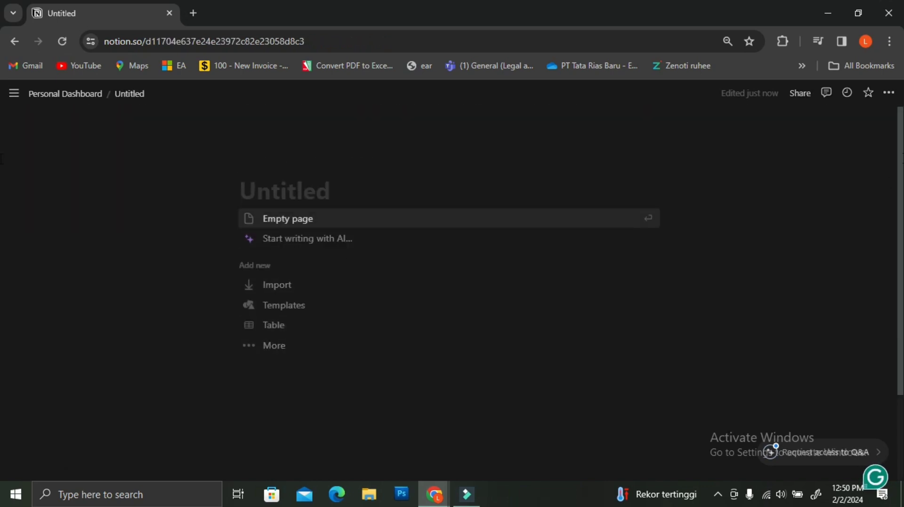
pyautogui.write('Calendar')
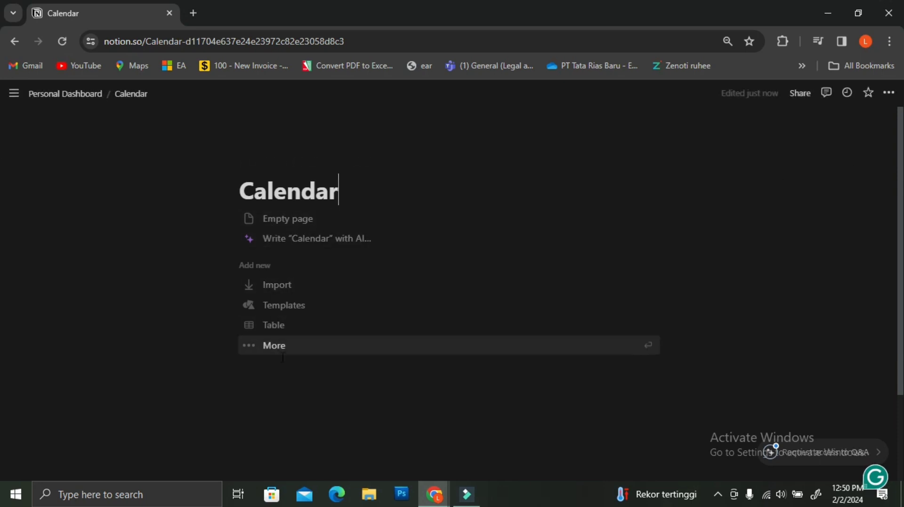
# Step: Insert a calendar view in the body of the Calendar page, using a new database as its data source
pyautogui.click(268, 377)
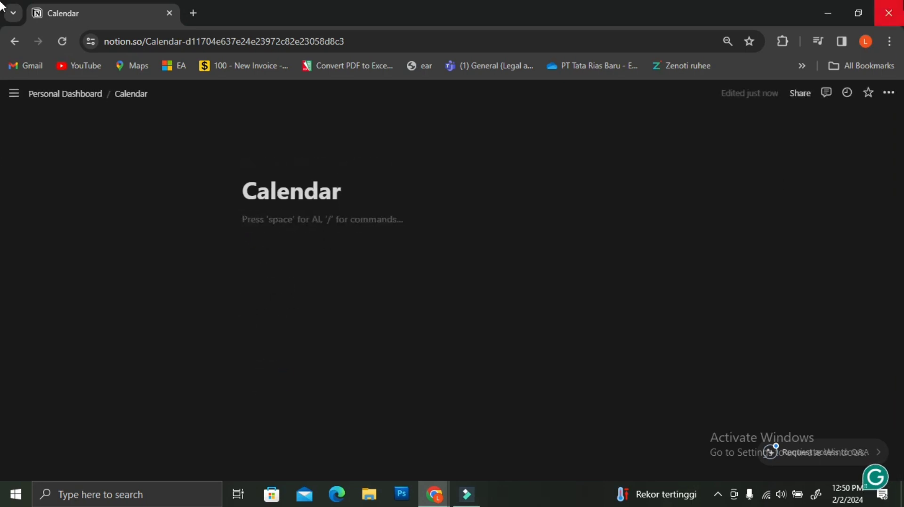
pyautogui.write('/cale')
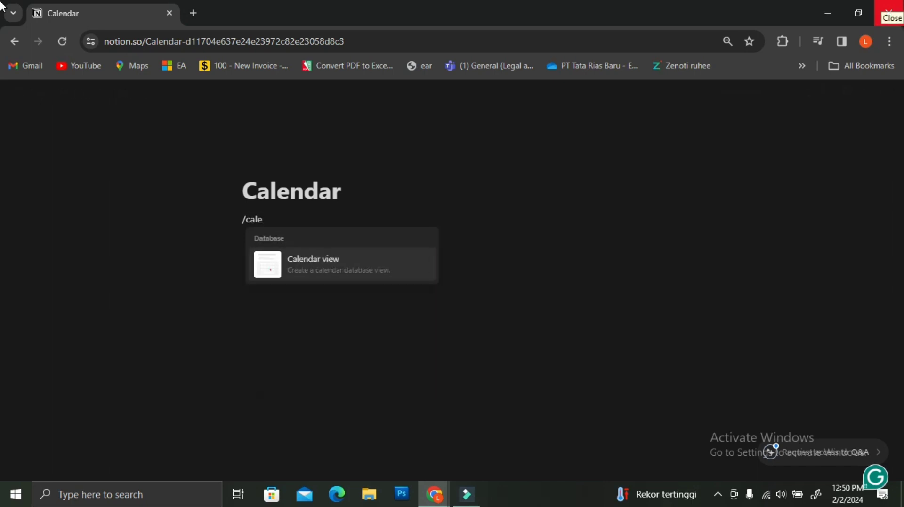
pyautogui.click(316, 267)
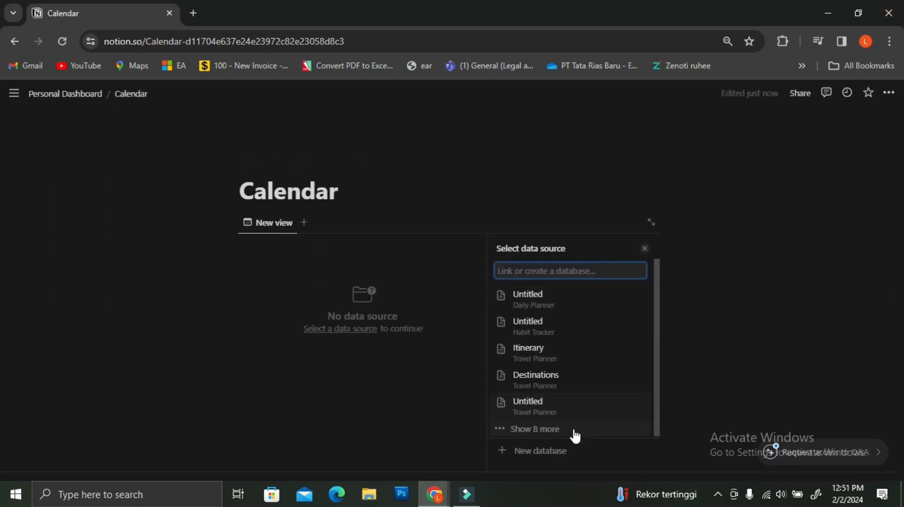
pyautogui.click(563, 455)
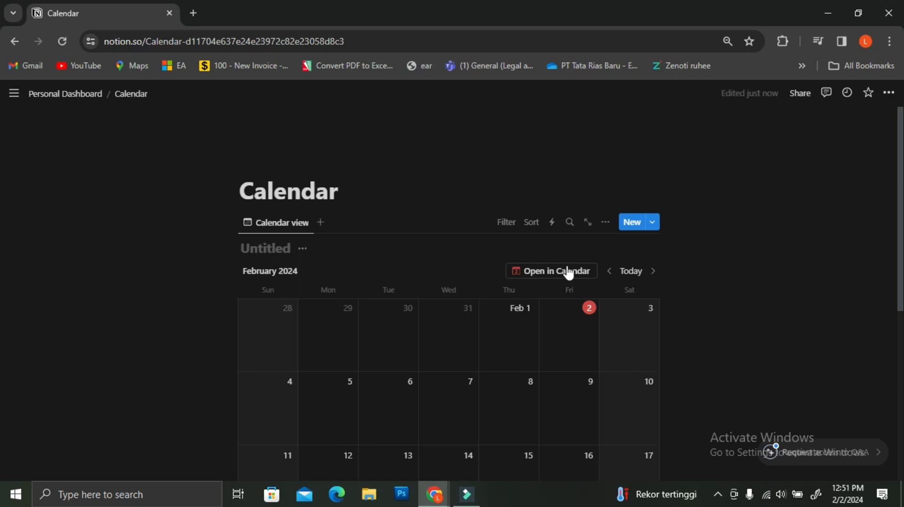
# Step: Hide the calendar's database title and return to the Personal Dashboard page
pyautogui.click(303, 250)
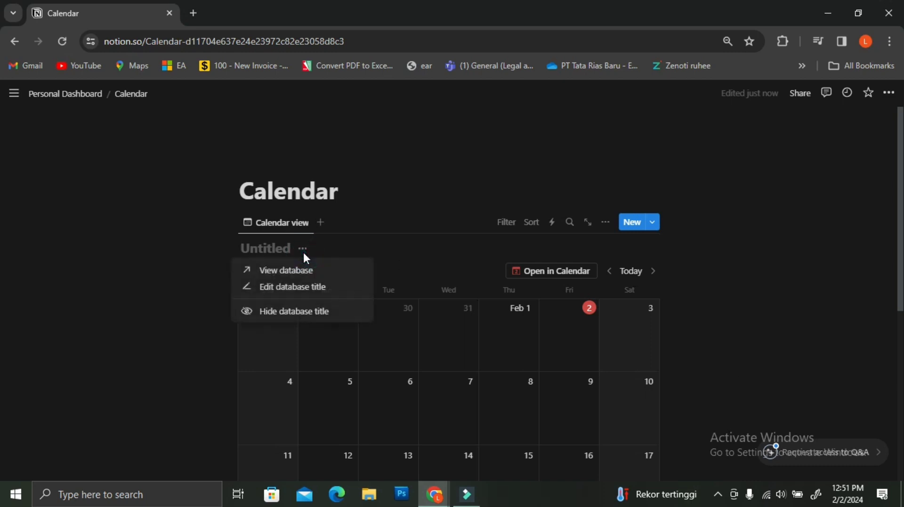
pyautogui.click(306, 311)
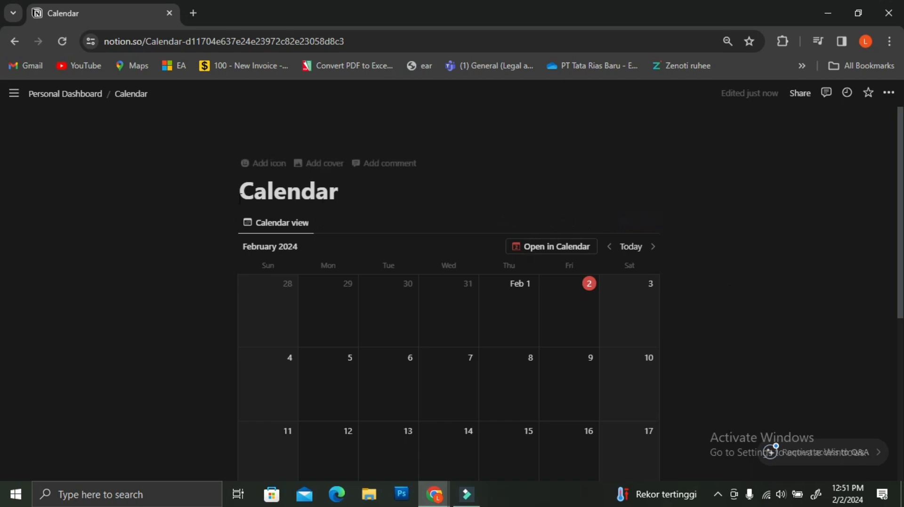
pyautogui.click(73, 97)
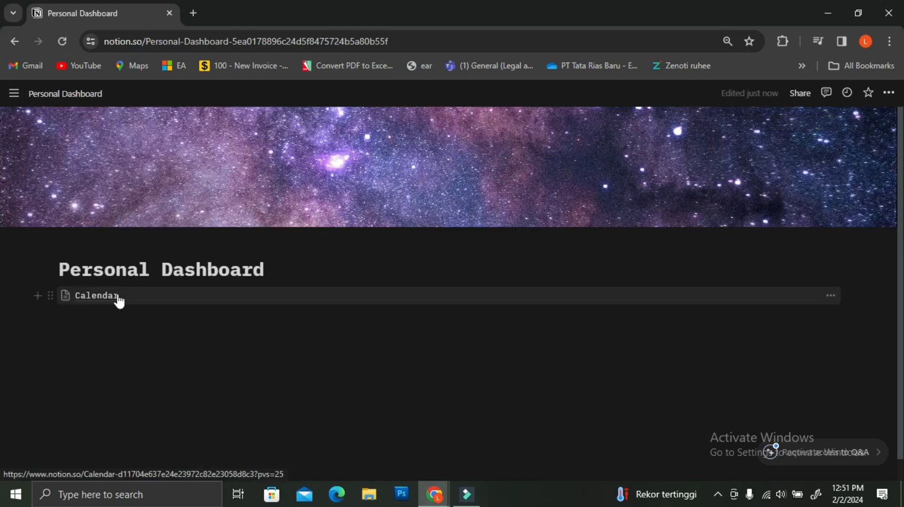
# Step: Set the Calendar sub-page's icon to the white calendar grid icon, filtering the icon set by "cale"
pyautogui.moveTo(117, 299)
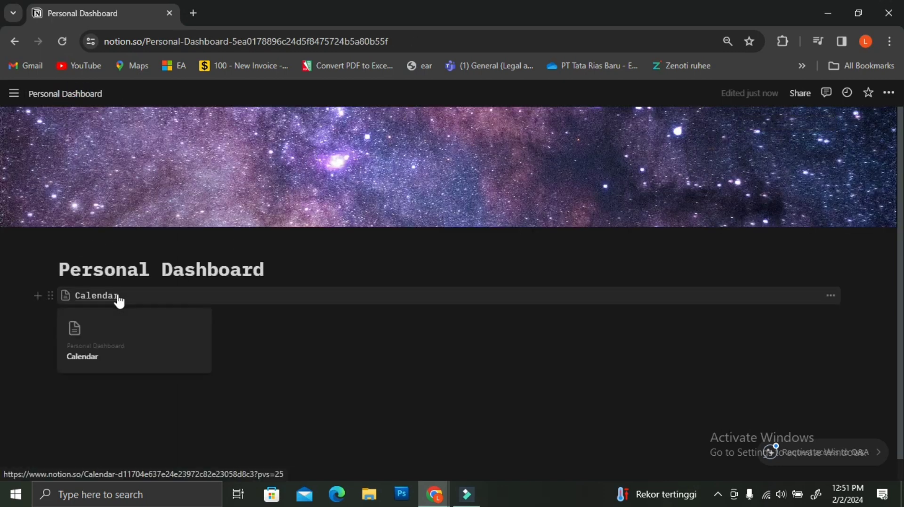
pyautogui.click(65, 296)
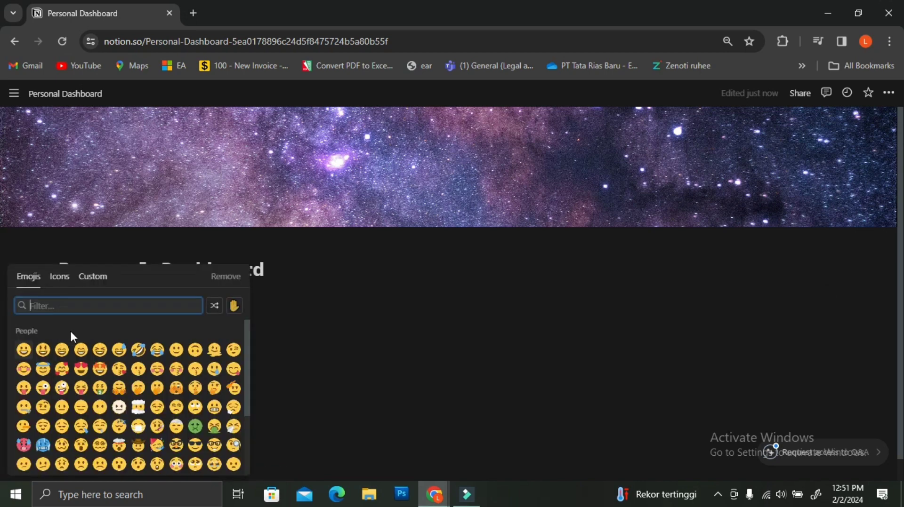
pyautogui.click(62, 281)
pyautogui.click(63, 306)
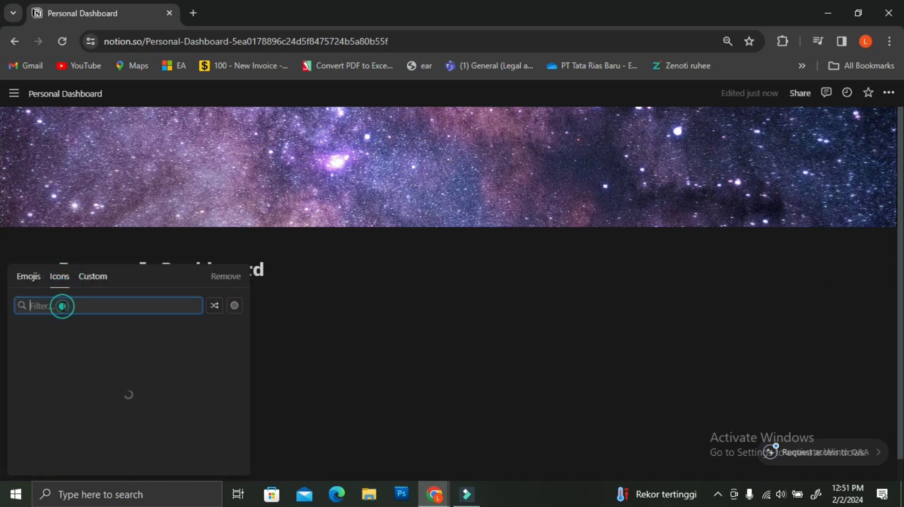
pyautogui.write('dale')
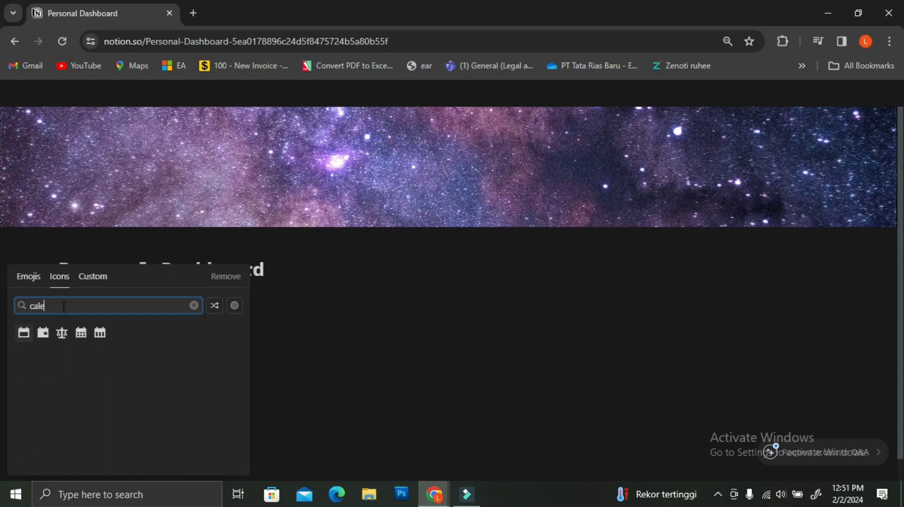
pyautogui.moveTo(79, 335)
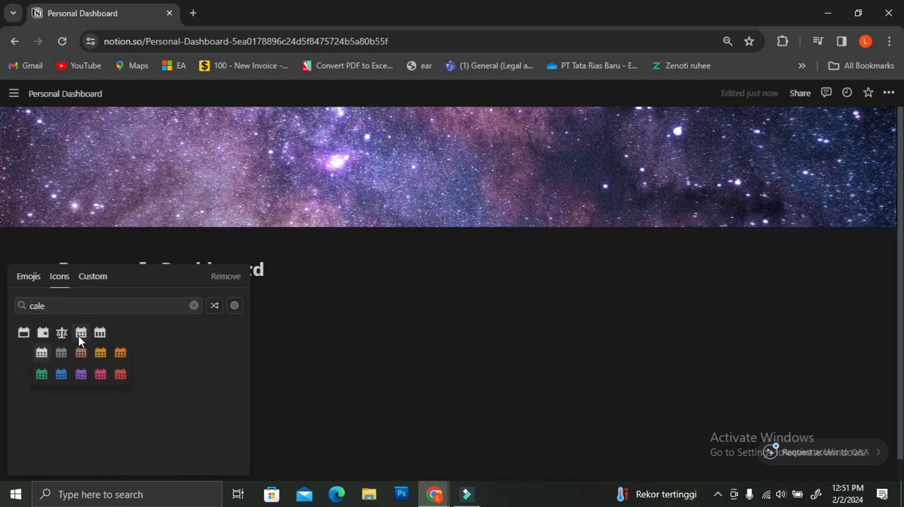
pyautogui.click(43, 354)
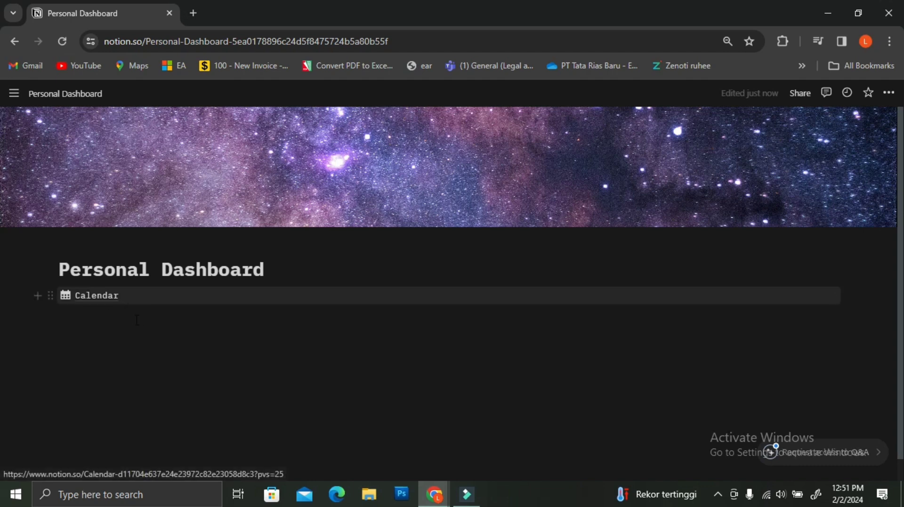
# Step: Embed a sub-page below the Calendar link on the Personal Dashboard and name it "To-Do List"
pyautogui.click(60, 316)
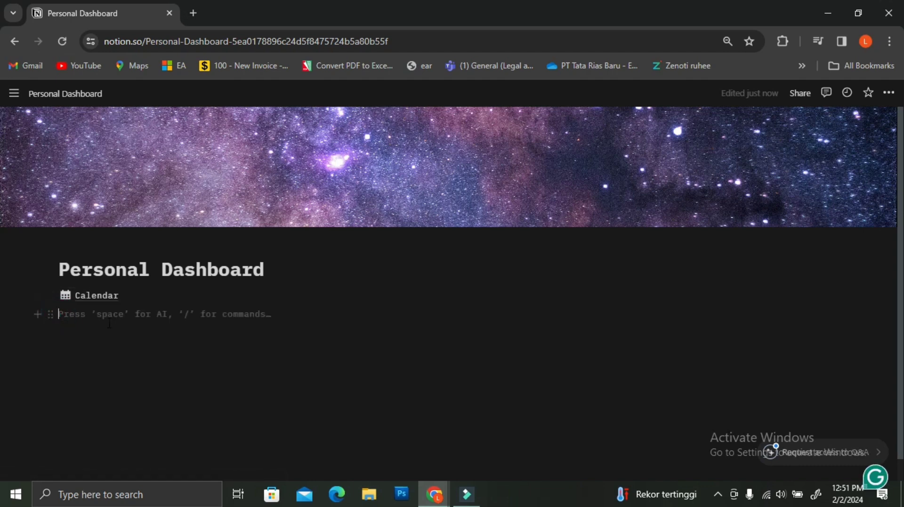
pyautogui.write('/')
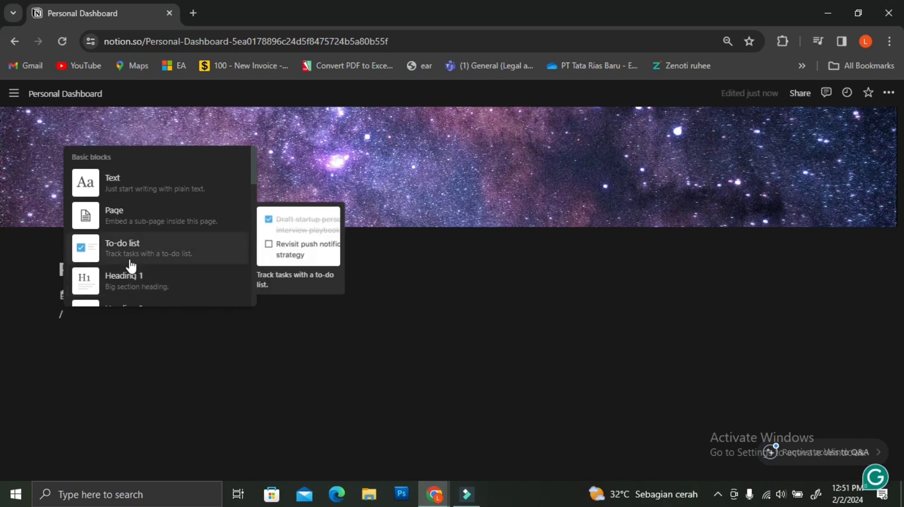
pyautogui.click(139, 221)
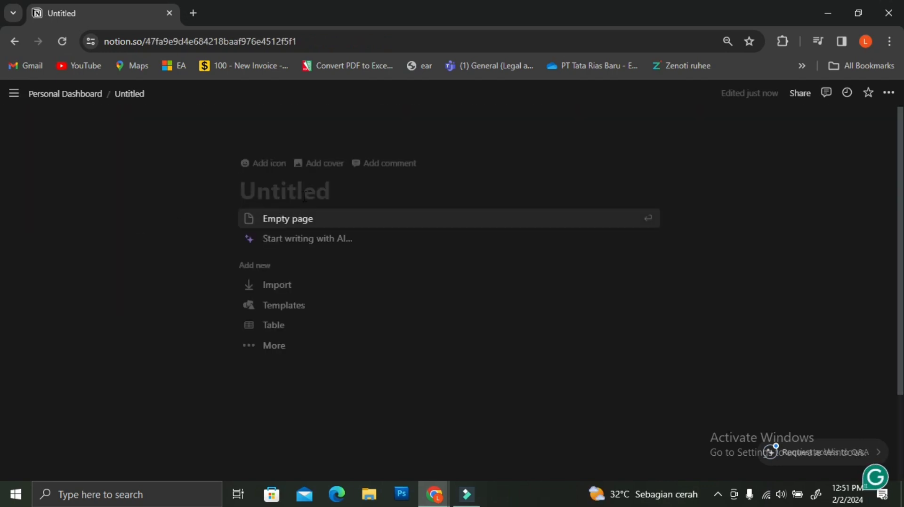
pyautogui.write('To')
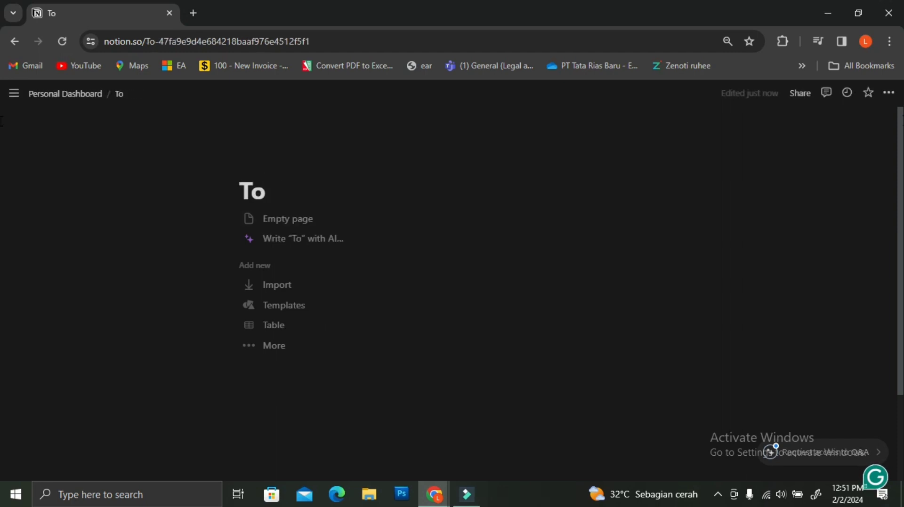
pyautogui.write('-')
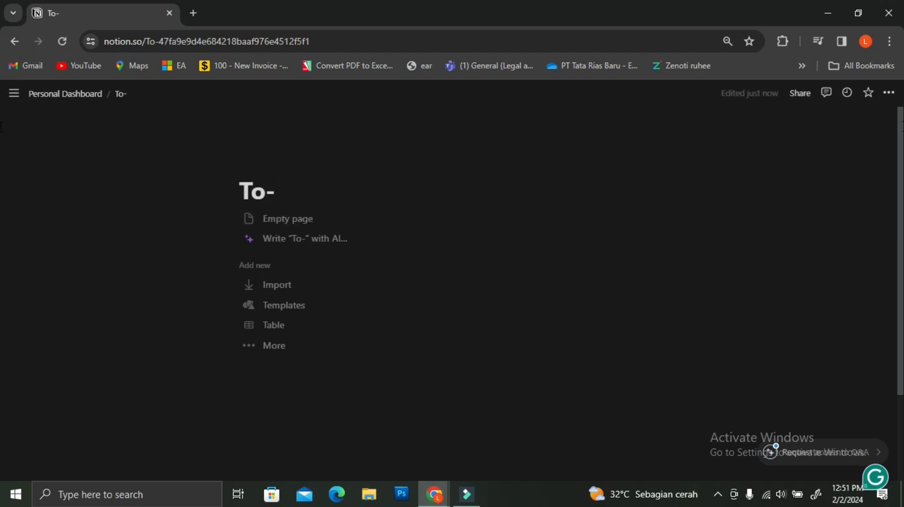
pyautogui.write('do List')
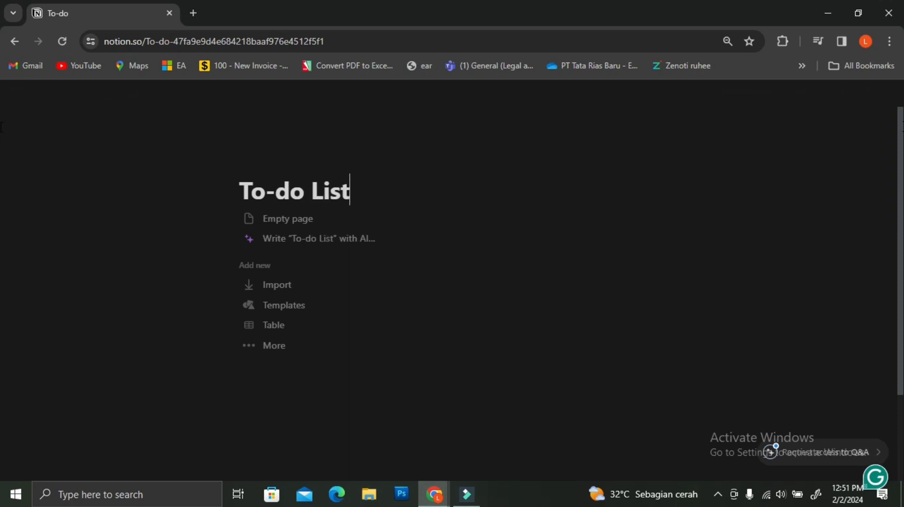
pyautogui.click(294, 193)
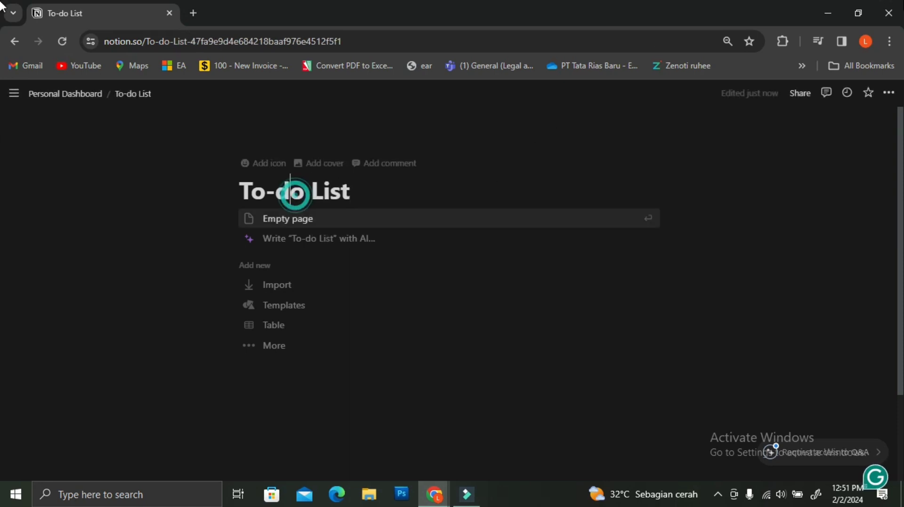
pyautogui.press('BackSpace')
pyautogui.write('D')
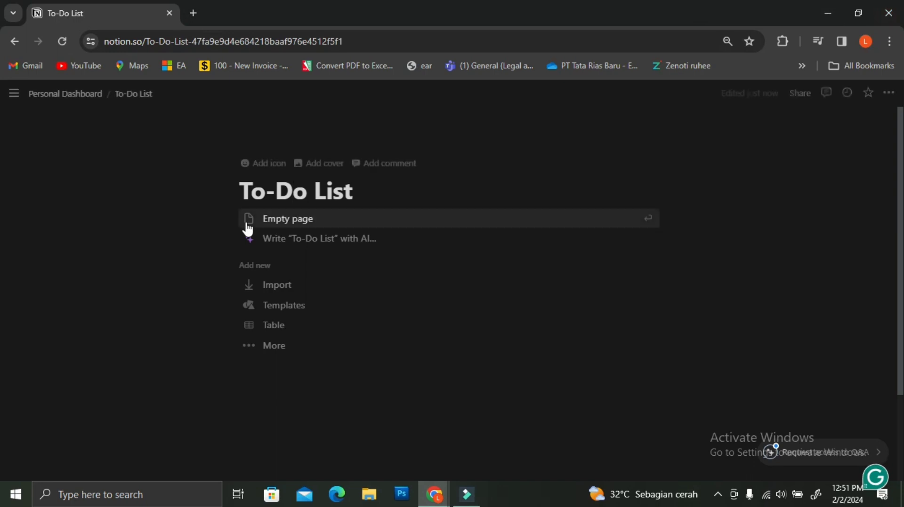
# Step: Make the To-Do List an empty page and insert a board view in its body, using a new database as data source
pyautogui.click(248, 228)
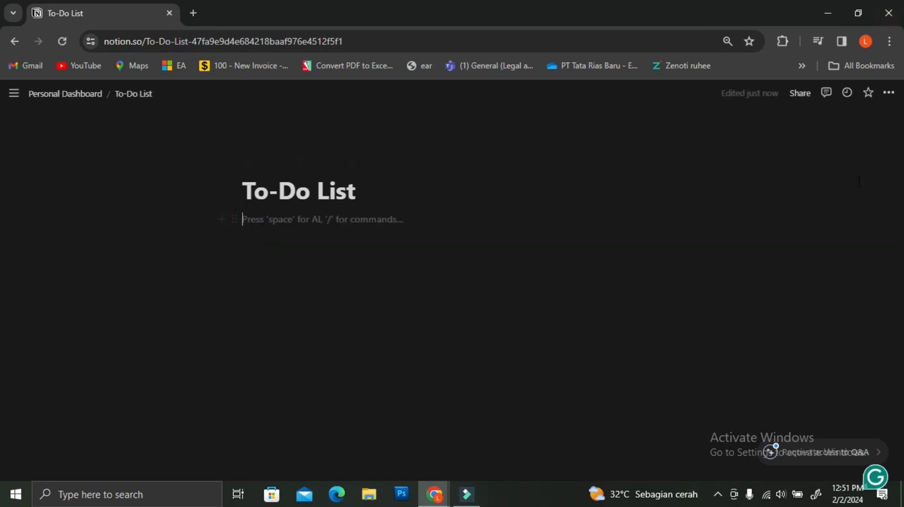
pyautogui.write('/')
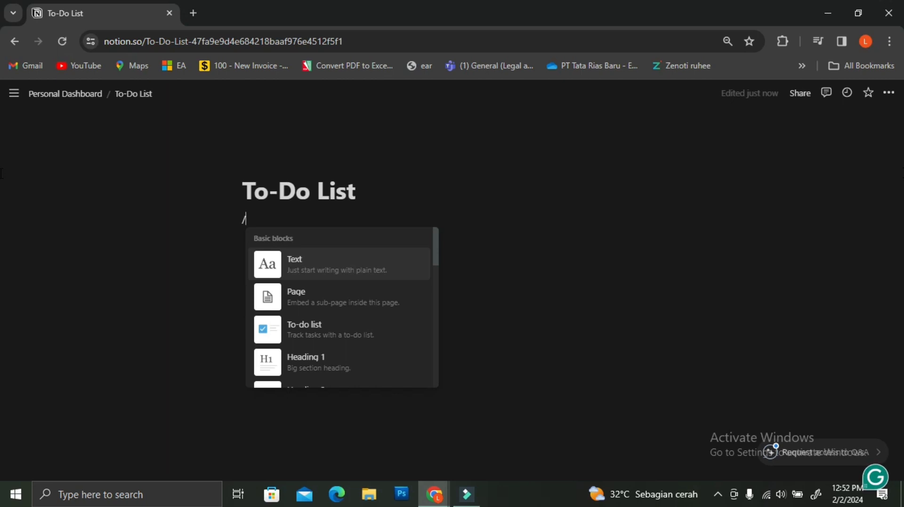
pyautogui.write('bo')
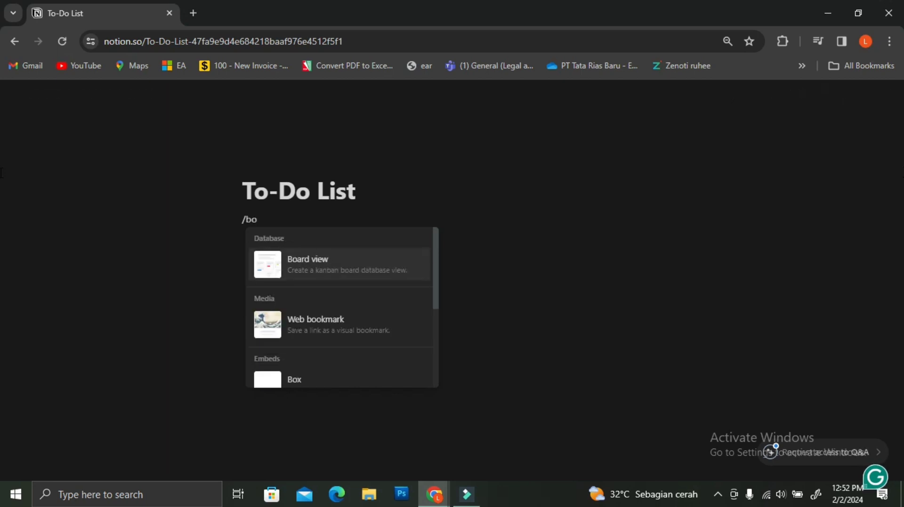
pyautogui.click(359, 276)
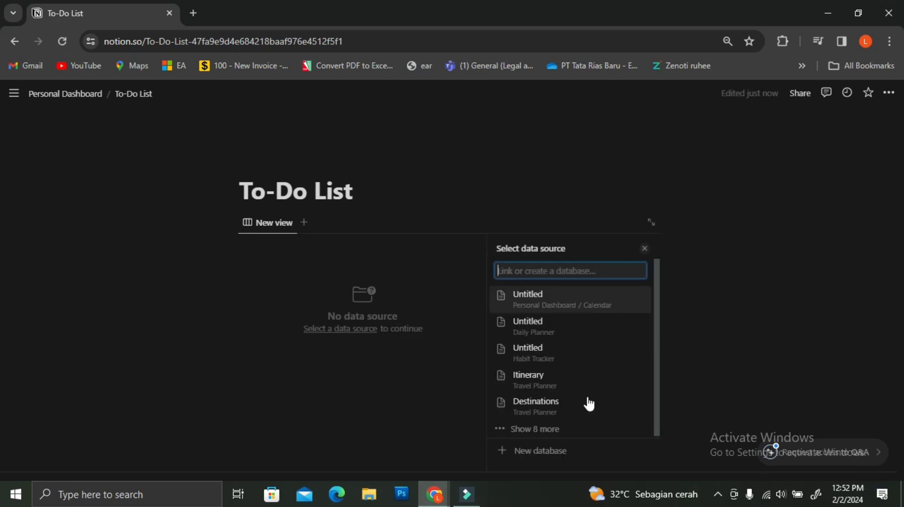
pyautogui.click(528, 450)
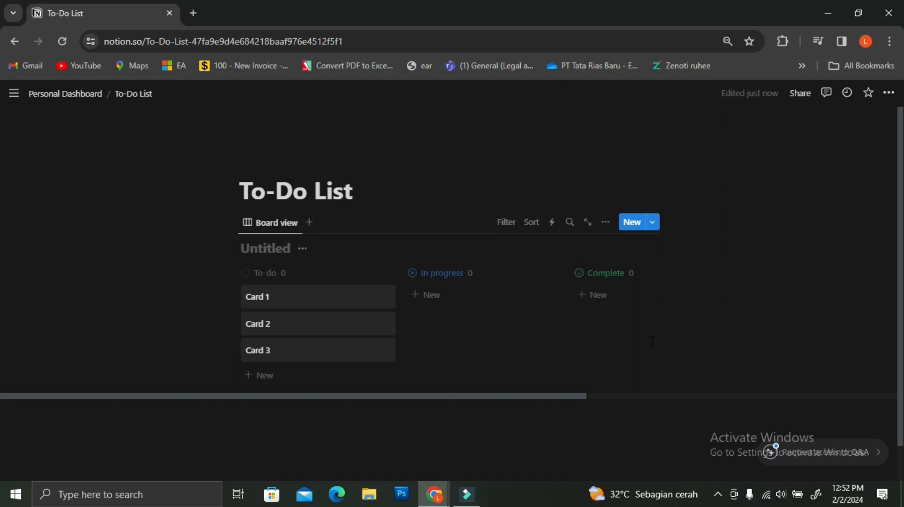
# Step: Hide the board's database title and go back to the Personal Dashboard page
pyautogui.click(302, 250)
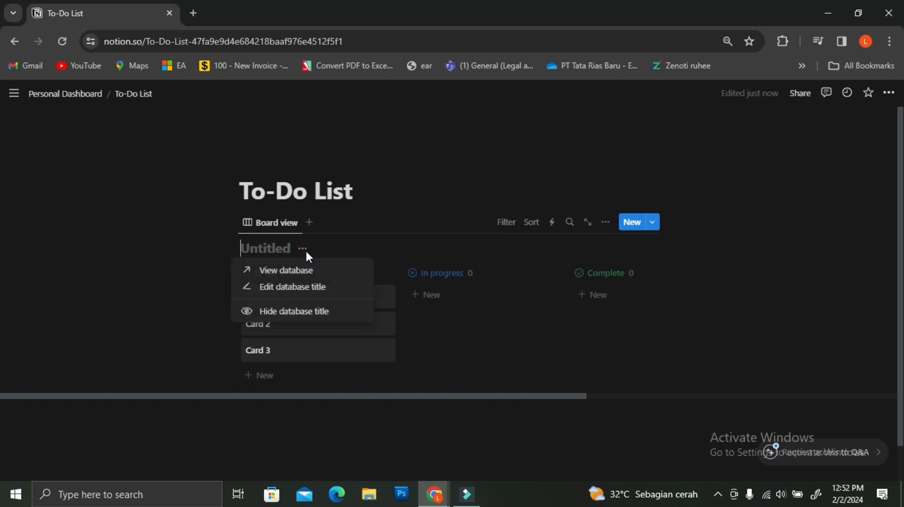
pyautogui.click(307, 310)
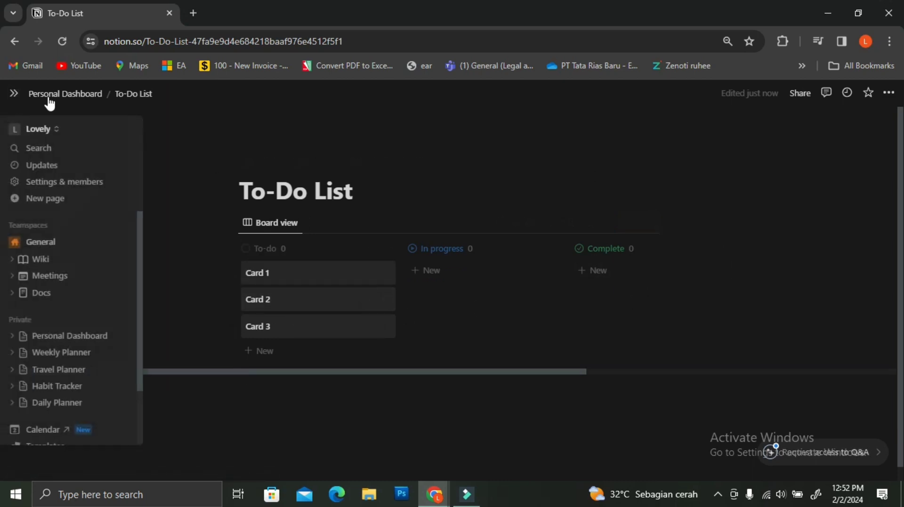
pyautogui.click(47, 96)
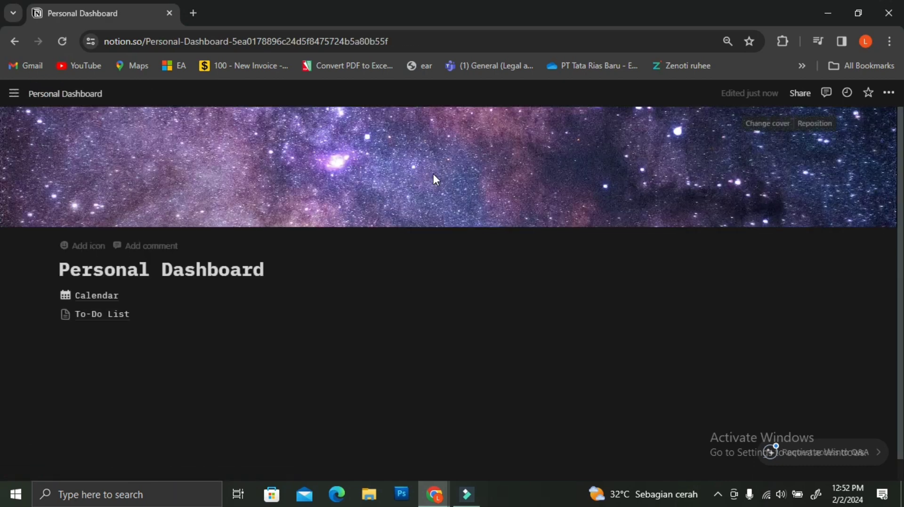
# Step: Search the icon set for a to-do icon for the To-Do List sub-page, then clear the filter
pyautogui.click(64, 317)
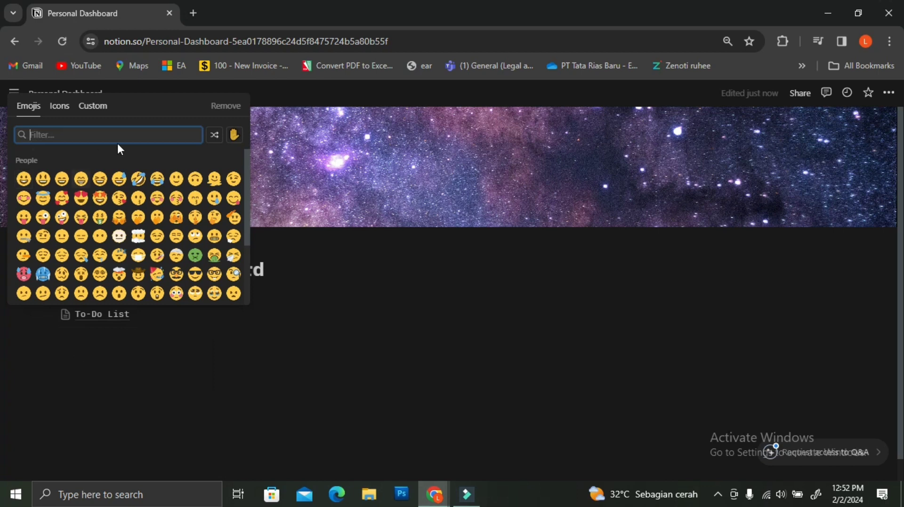
pyautogui.click(60, 107)
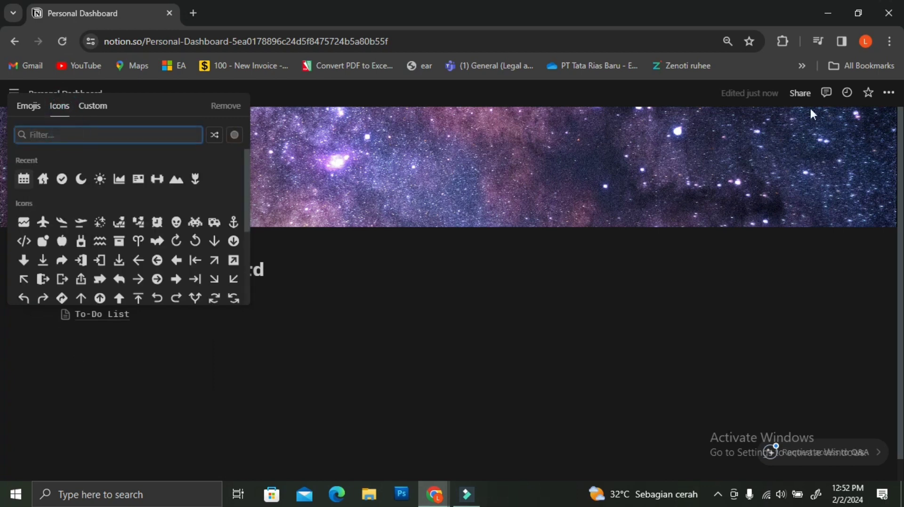
pyautogui.write('to')
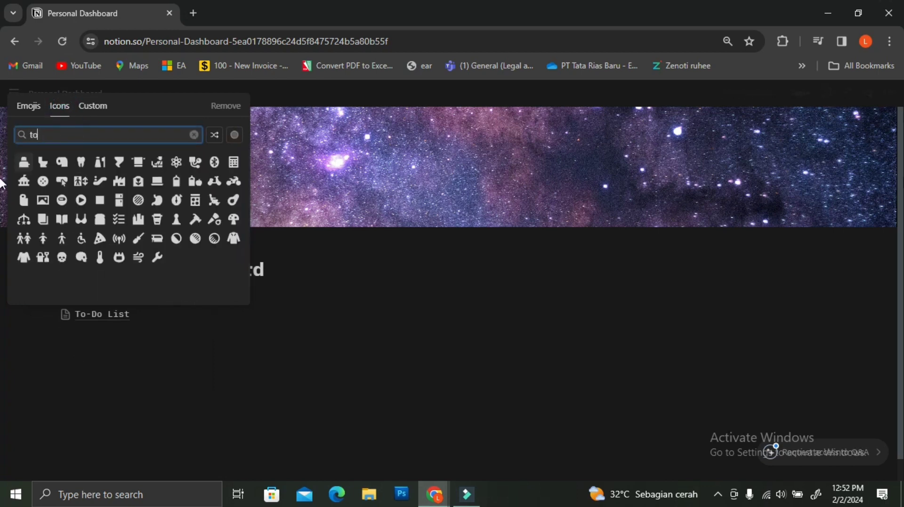
pyautogui.write('do')
pyautogui.press('BackSpace')
pyautogui.press('BackSpace')
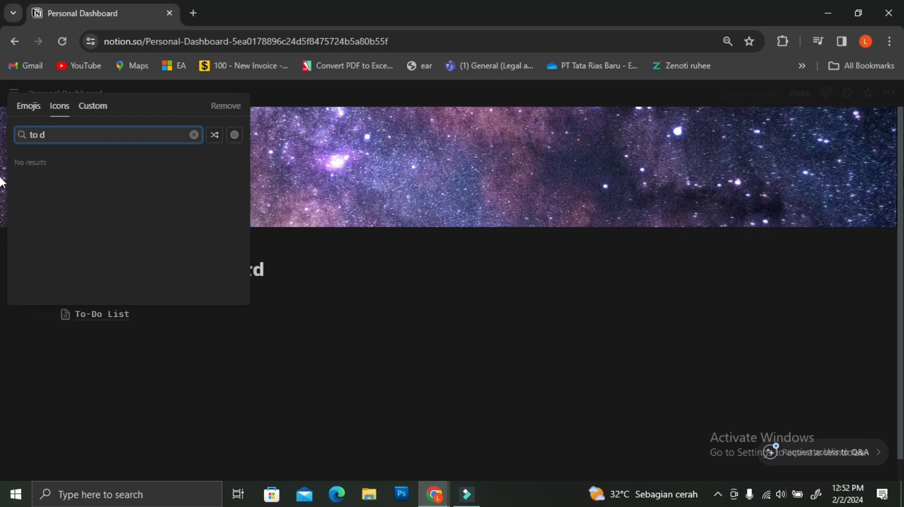
pyautogui.write('-')
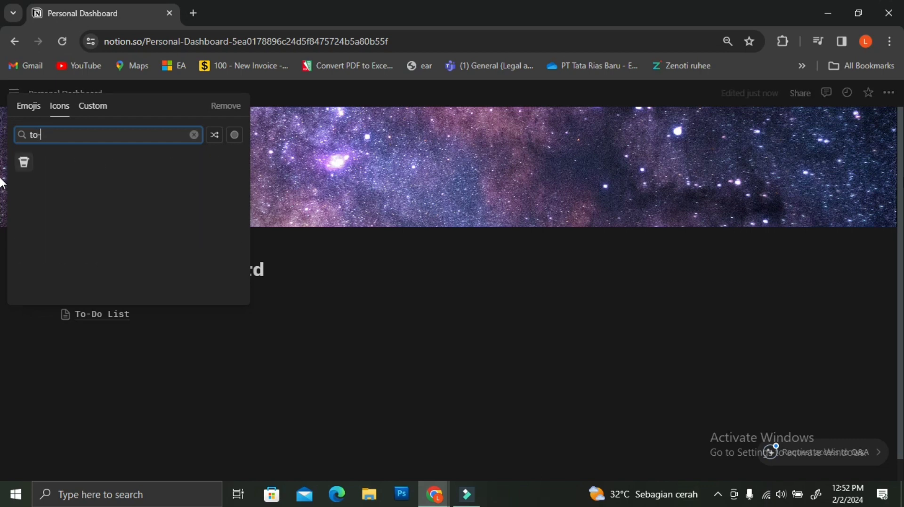
pyautogui.press('BackSpace')
pyautogui.press('BackSpace')
pyautogui.press('BackSpace')
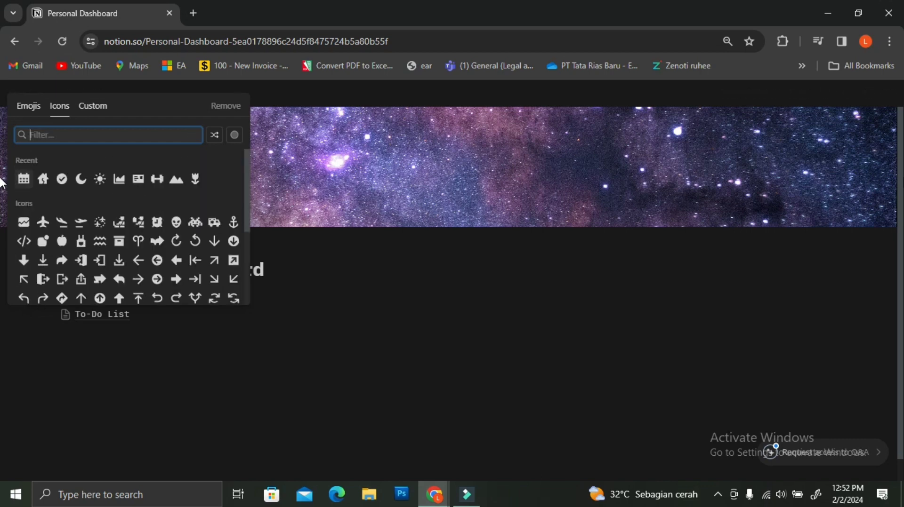
# Step: Set the To-Do List sub-page's icon to the white circled check mark, filtering the icon set by "che"
pyautogui.write('c')
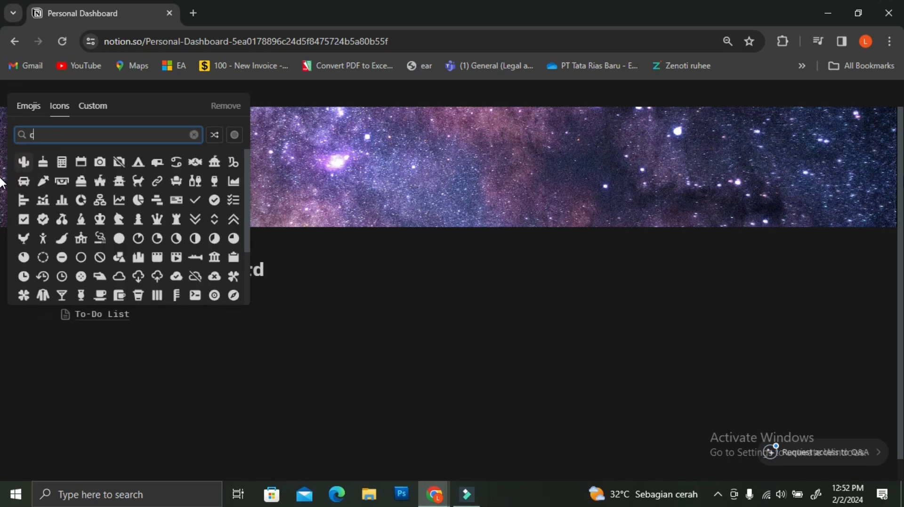
pyautogui.write('he')
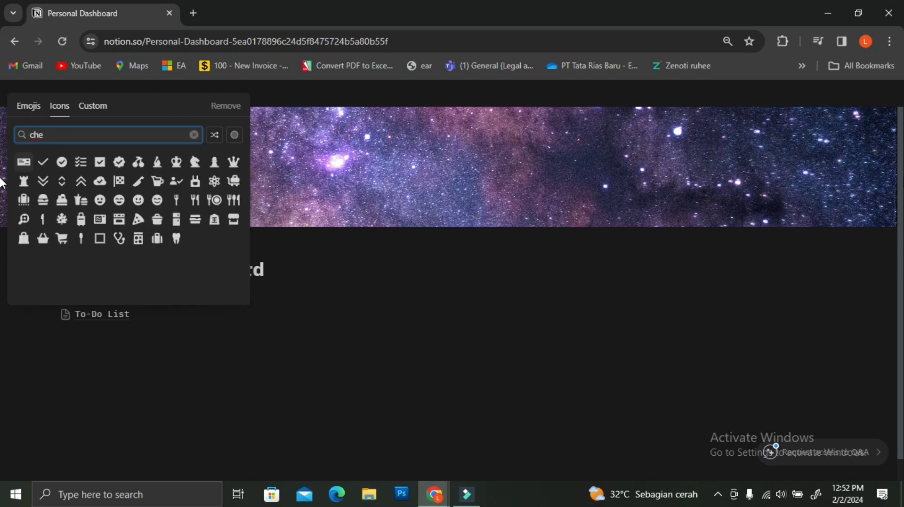
pyautogui.click(69, 160)
pyautogui.click(23, 182)
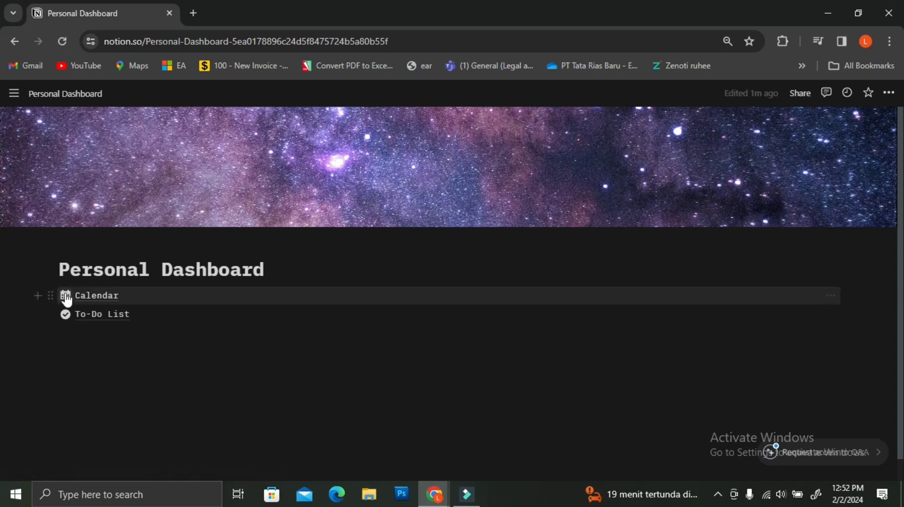
# Step: Insert a callout block directly below the Personal Dashboard title and give it the text "Navigation"
pyautogui.press('Return')
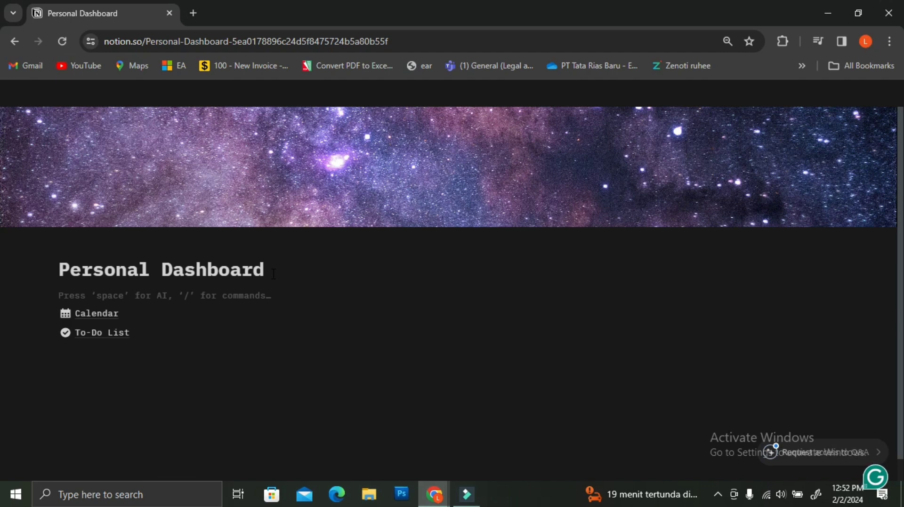
pyautogui.write('/cal')
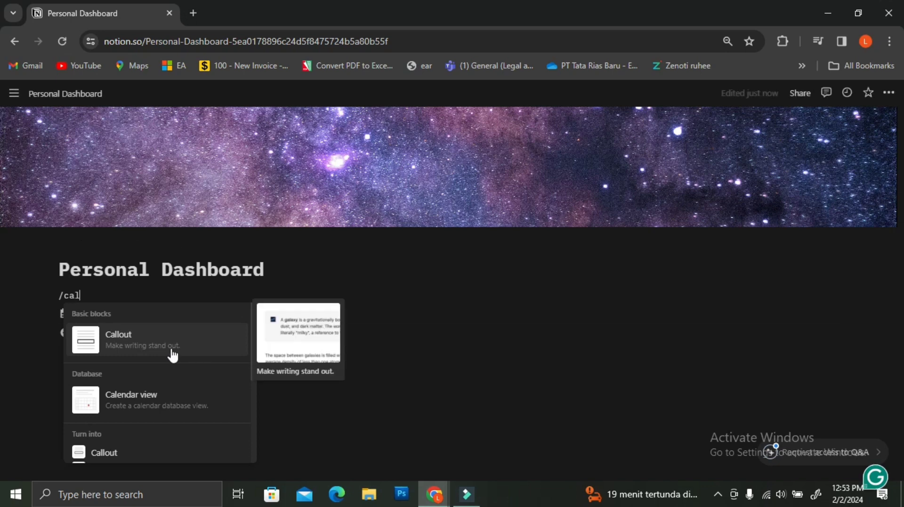
pyautogui.click(171, 353)
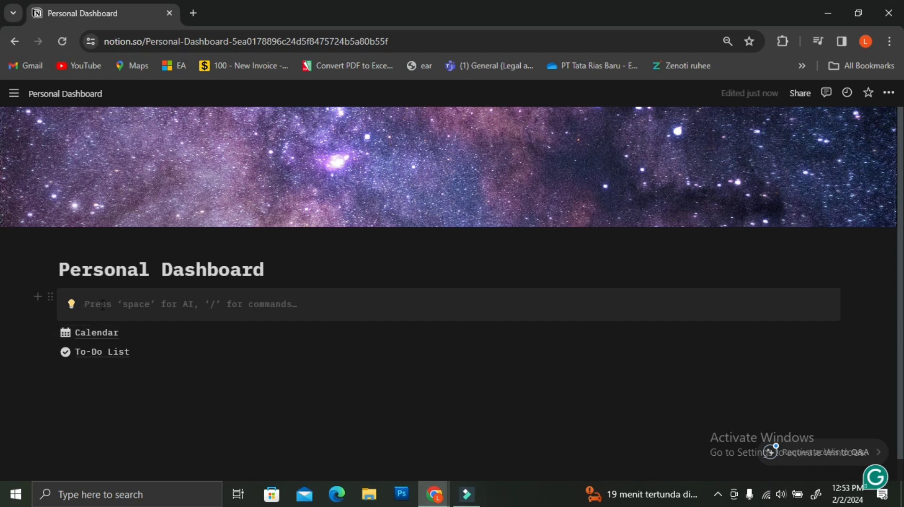
pyautogui.write('Na')
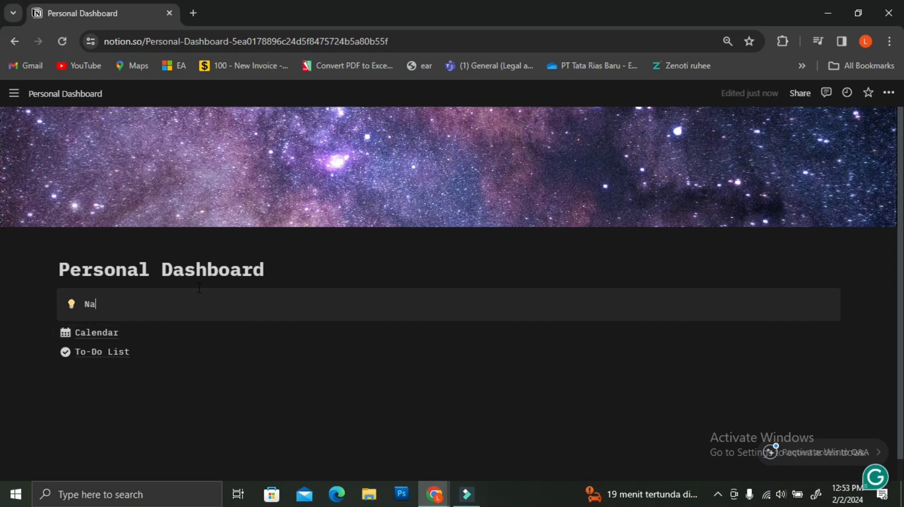
pyautogui.write('vigation')
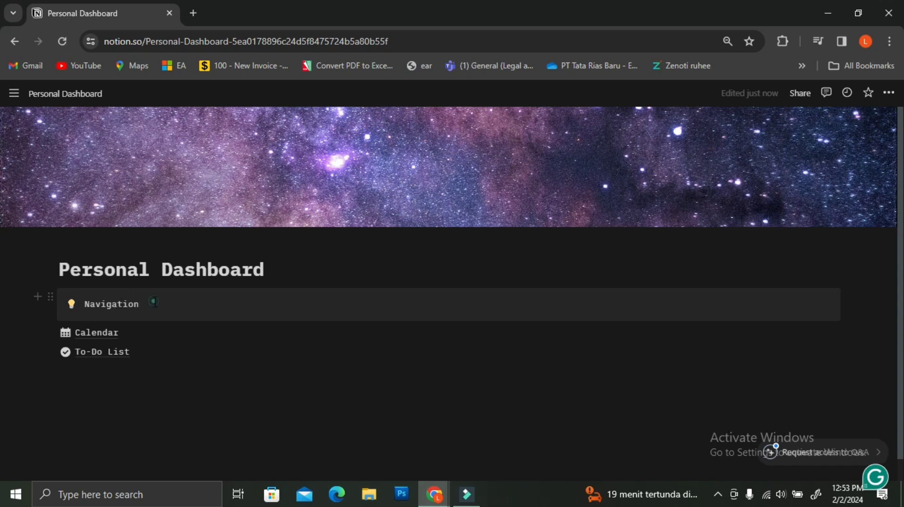
# Step: Replace the callout's text with "Shortcut"
pyautogui.moveTo(154, 303); pyautogui.dragTo(73, 306)
pyautogui.write('Sh')
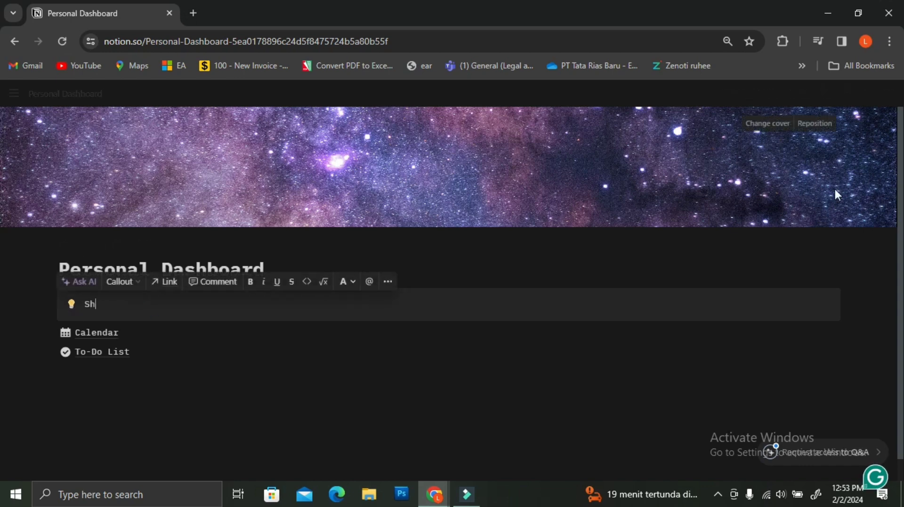
pyautogui.write('ortcut')
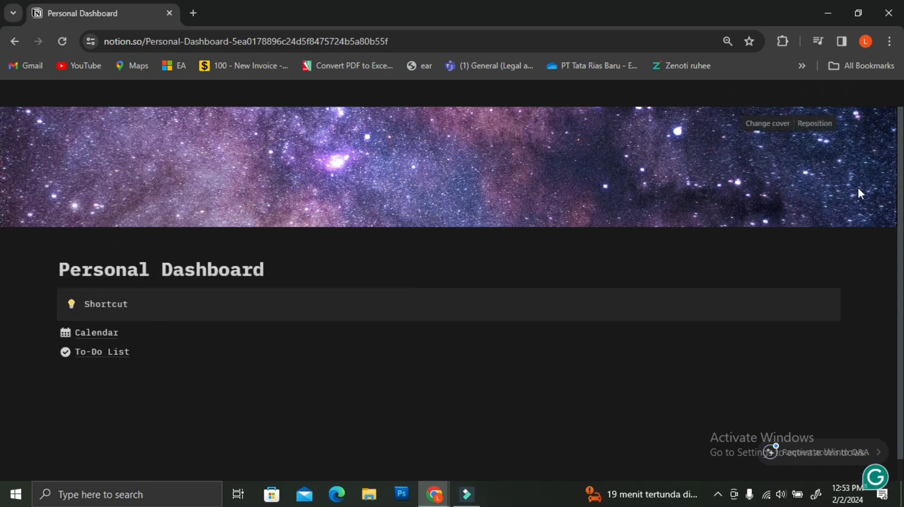
# Step: Change the Shortcut callout's icon to the white arrow entering a door from the icon set
pyautogui.click(73, 307)
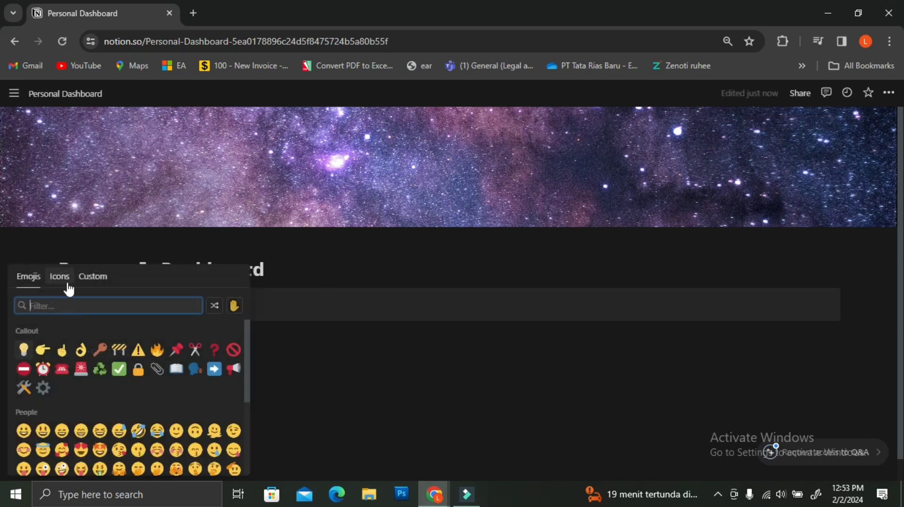
pyautogui.click(65, 282)
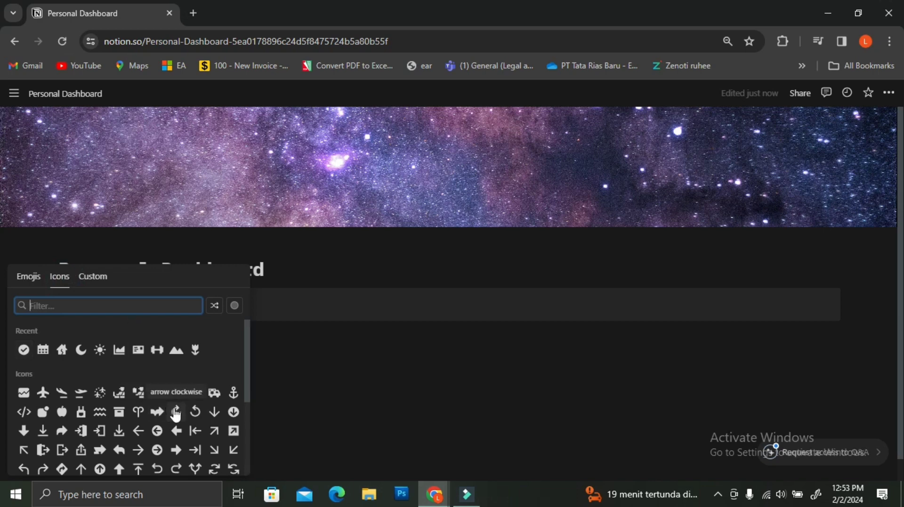
pyautogui.click(101, 430)
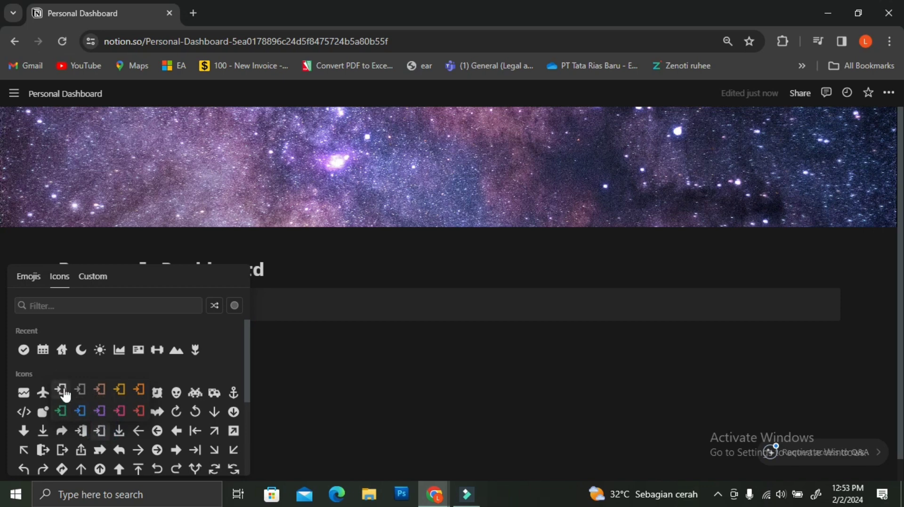
pyautogui.click(62, 389)
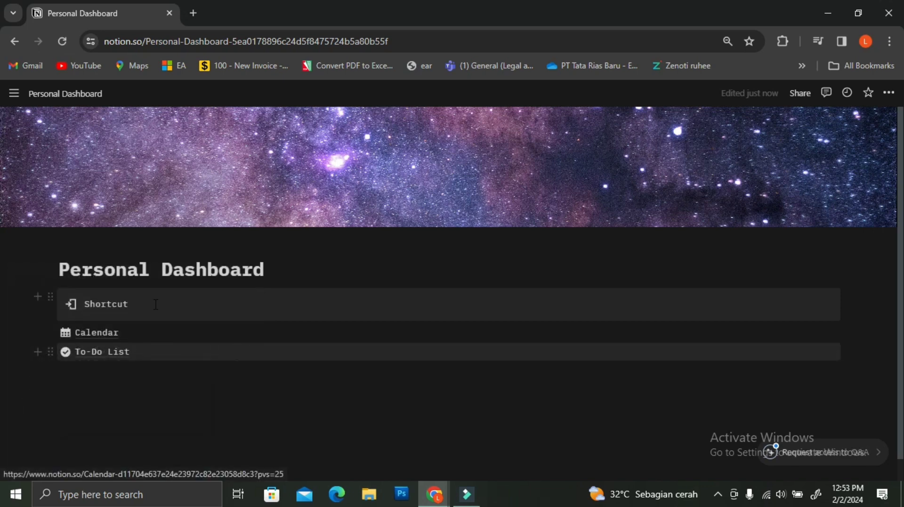
# Step: Move the Calendar and To-Do List sub-pages into the Shortcut callout, beneath its text
pyautogui.moveTo(150, 304); pyautogui.dragTo(93, 309)
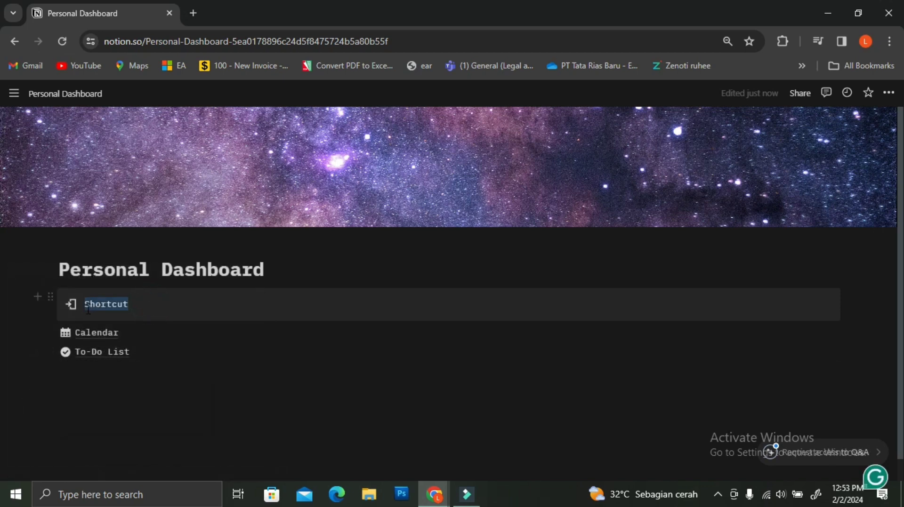
pyautogui.moveTo(51, 332); pyautogui.dragTo(87, 317)
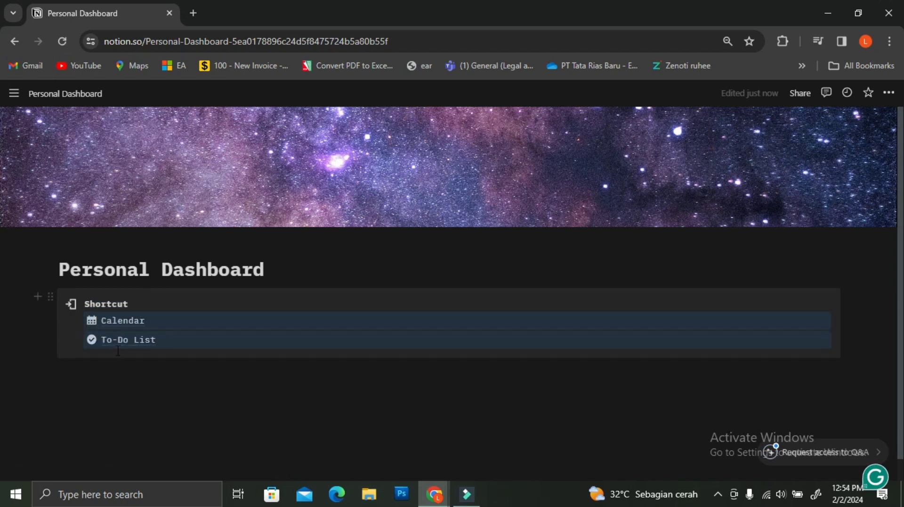
pyautogui.click(174, 385)
# Step: Insert a linked view of database block below the Shortcut callout
pyautogui.press('Return')
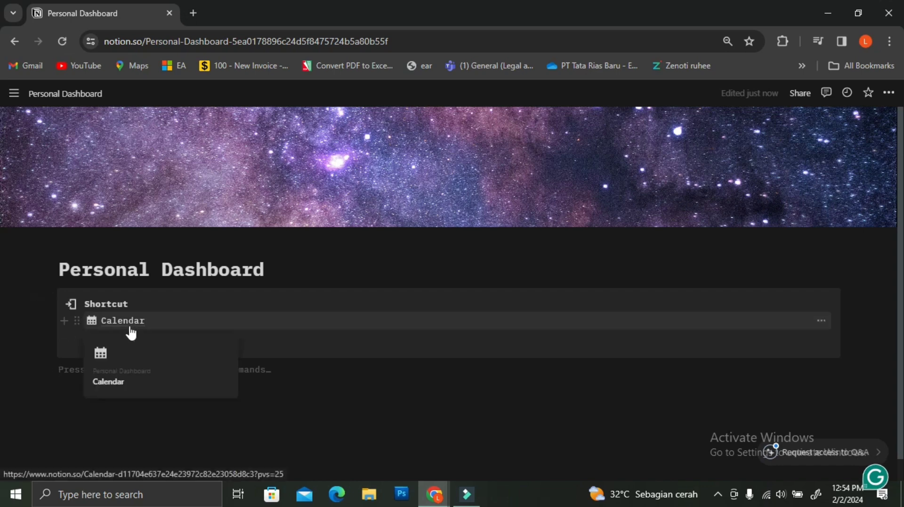
pyautogui.write('/li')
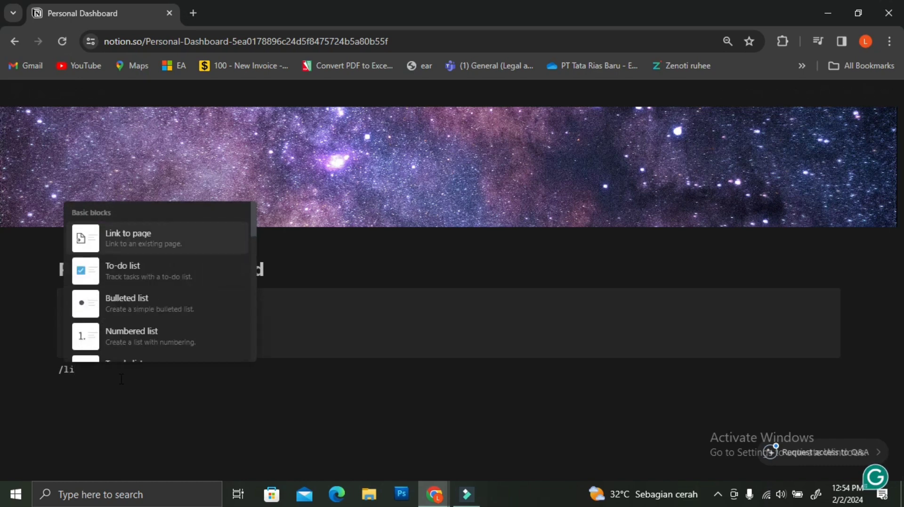
pyautogui.write('nk')
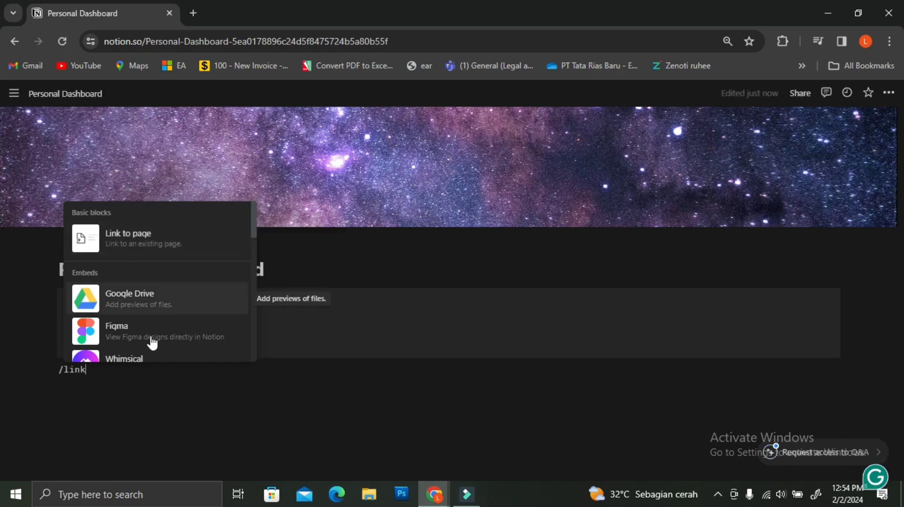
pyautogui.moveTo(97, 369); pyautogui.dragTo(27, 371)
pyautogui.write('/l')
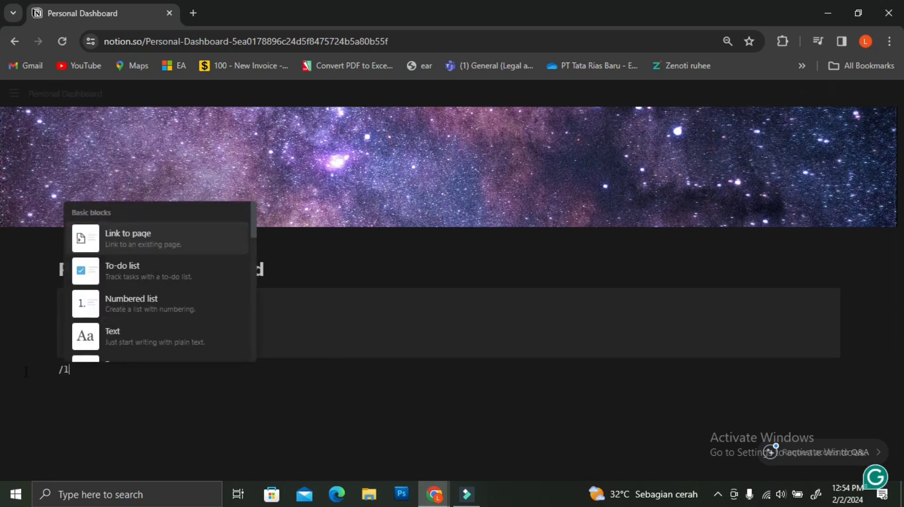
pyautogui.write('inked')
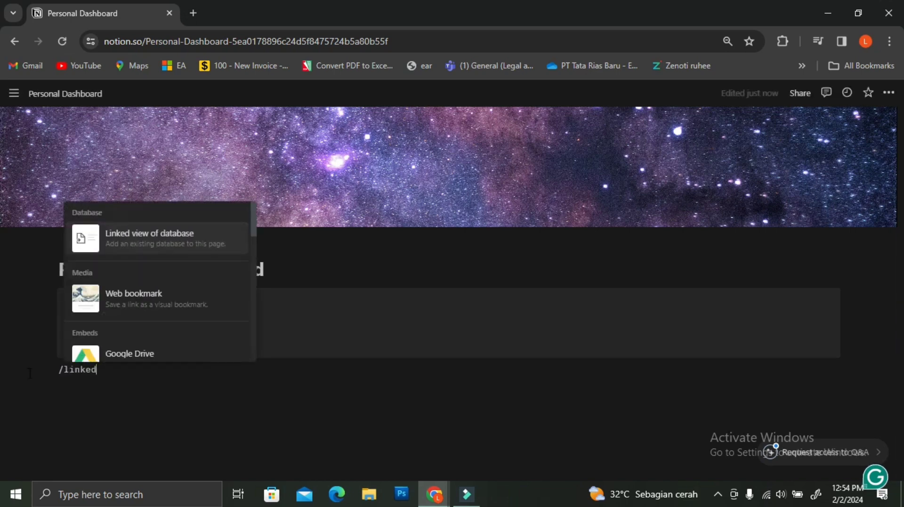
pyautogui.click(115, 249)
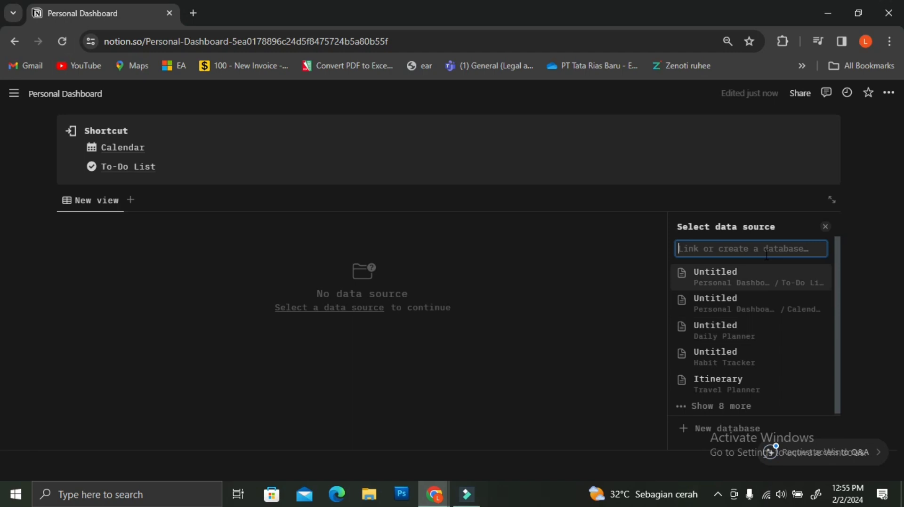
pyautogui.write('cal')
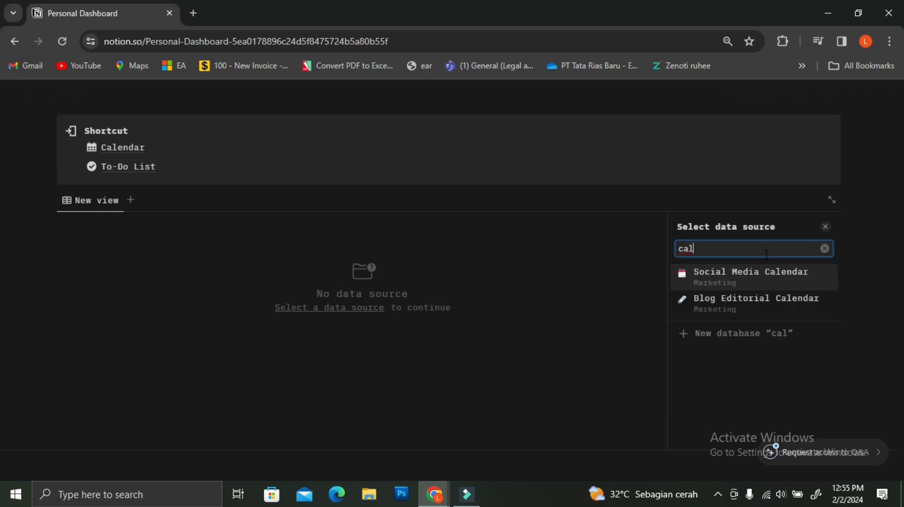
pyautogui.press('BackSpace')
pyautogui.press('BackSpace')
pyautogui.press('BackSpace')
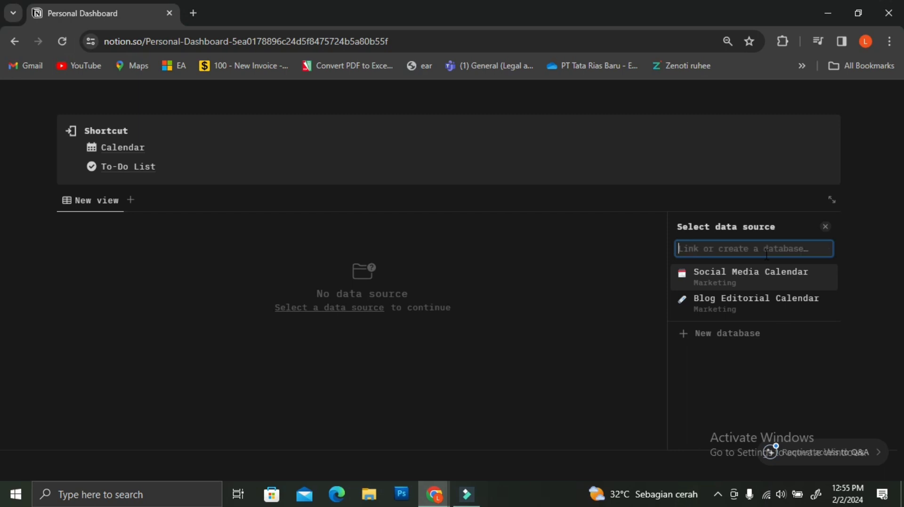
# Step: Use the Calendar sub-page's untitled database as the linked view's data source and copy its existing Calendar view
pyautogui.click(773, 309)
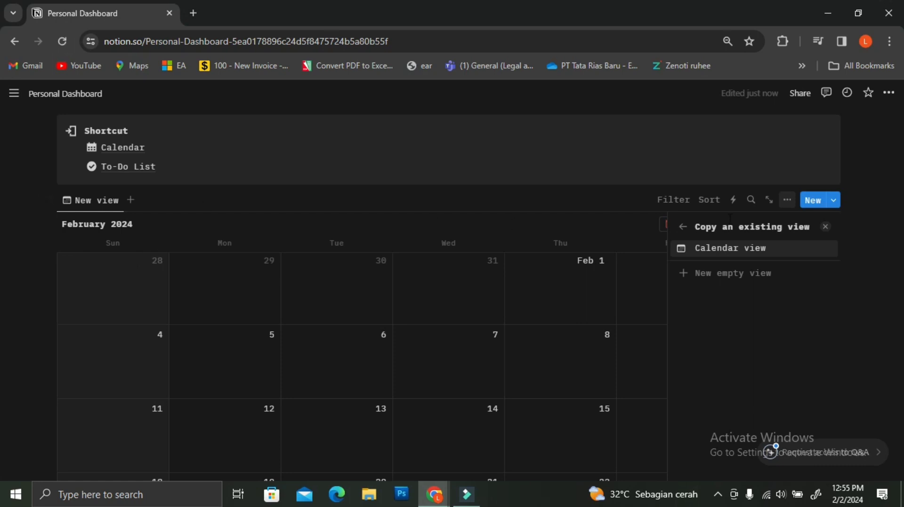
pyautogui.click(716, 250)
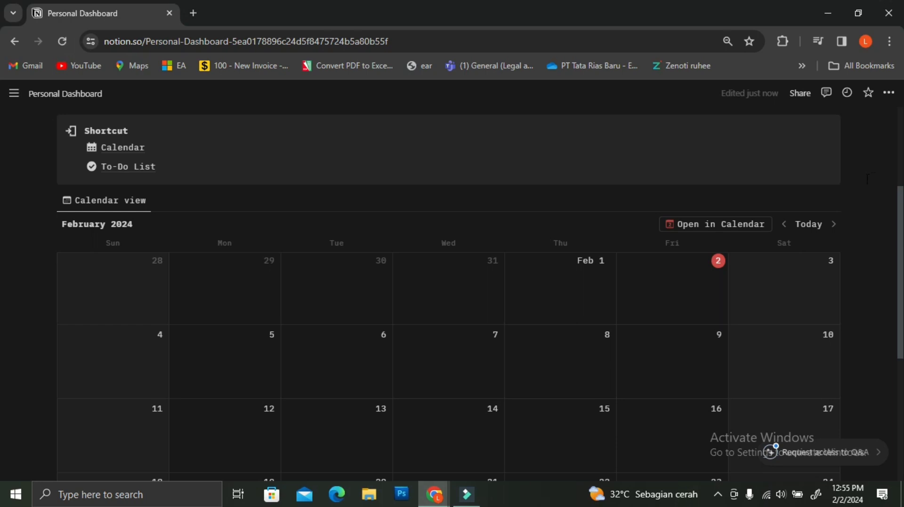
pyautogui.scroll(-3, 414, 323)
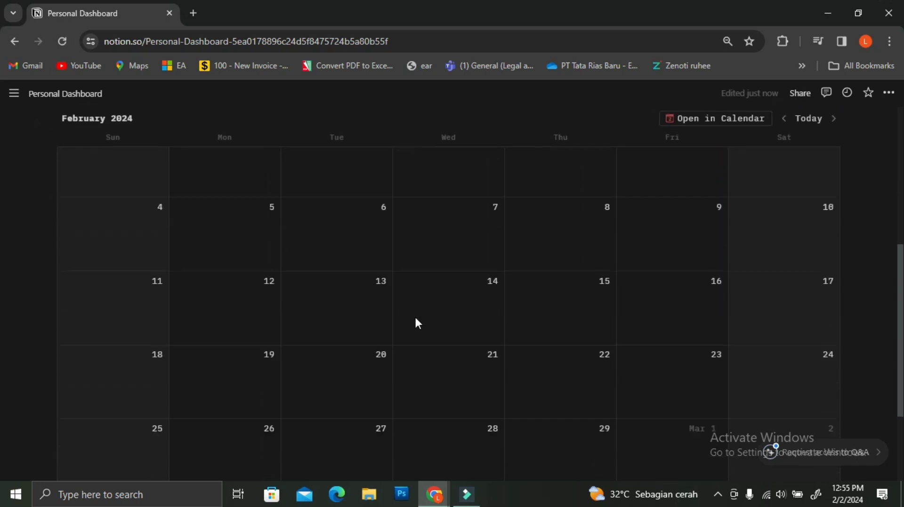
pyautogui.scroll(3, 416, 323)
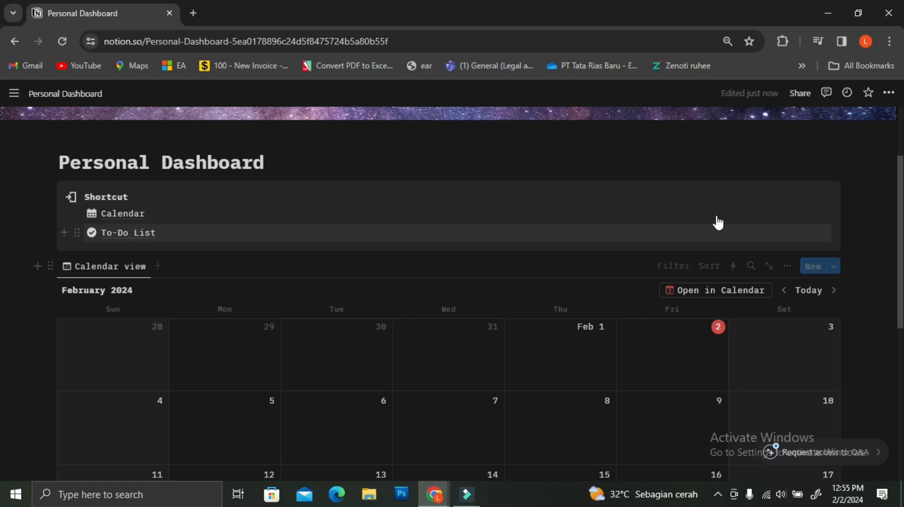
pyautogui.click(848, 230)
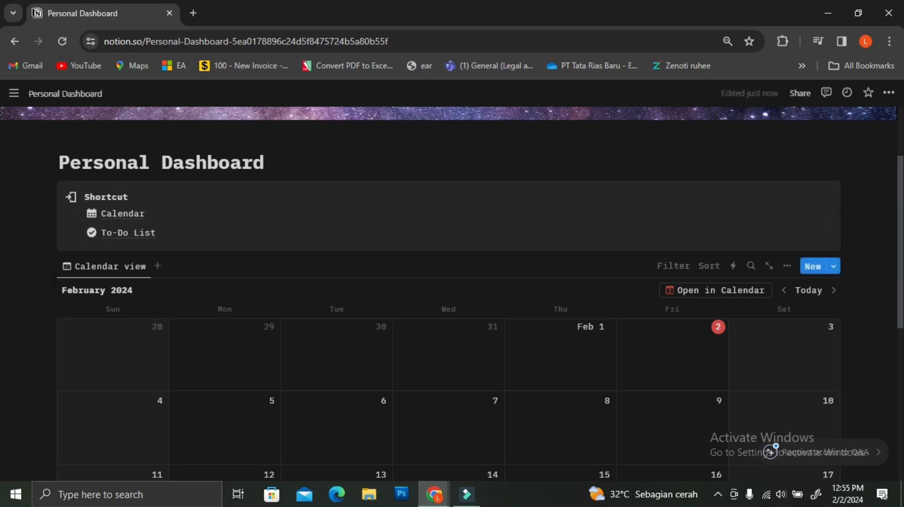
# Step: Insert another linked view of database below the calendar, with the To-Do List sub-page's untitled database as data source
pyautogui.click(37, 267)
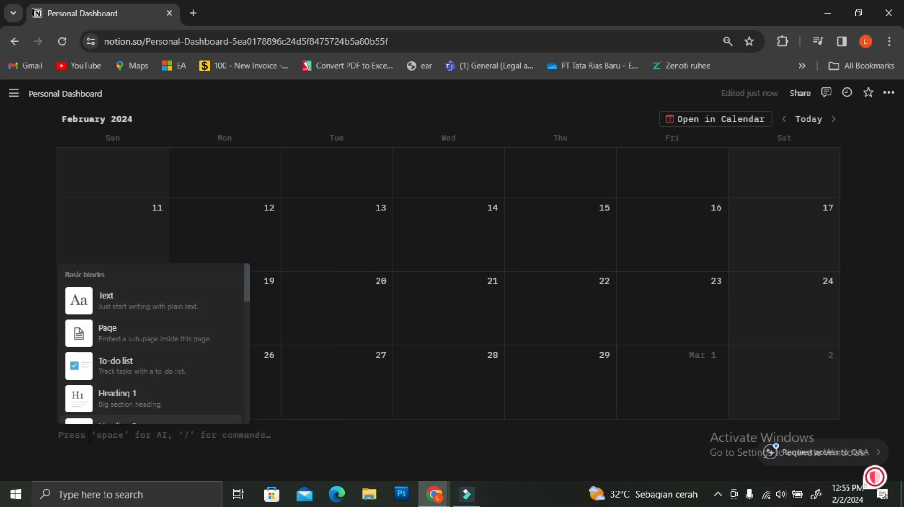
pyautogui.write('link')
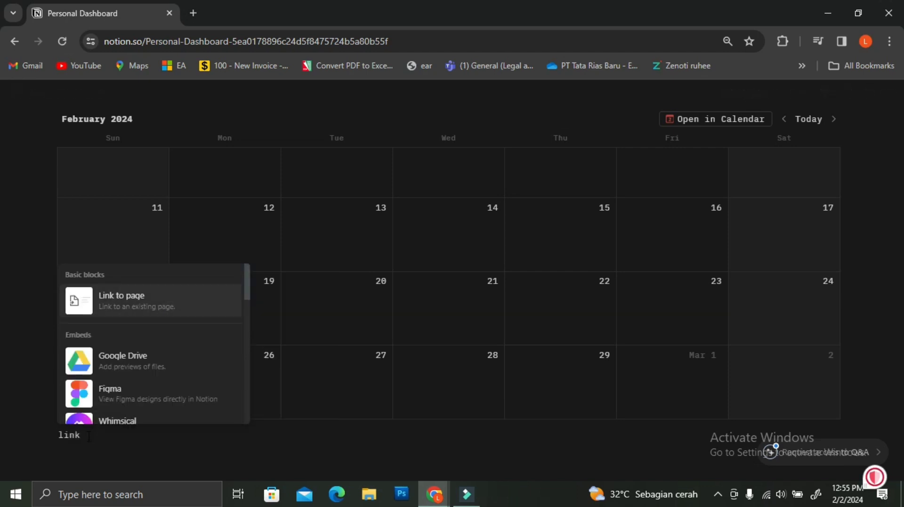
pyautogui.write('ed')
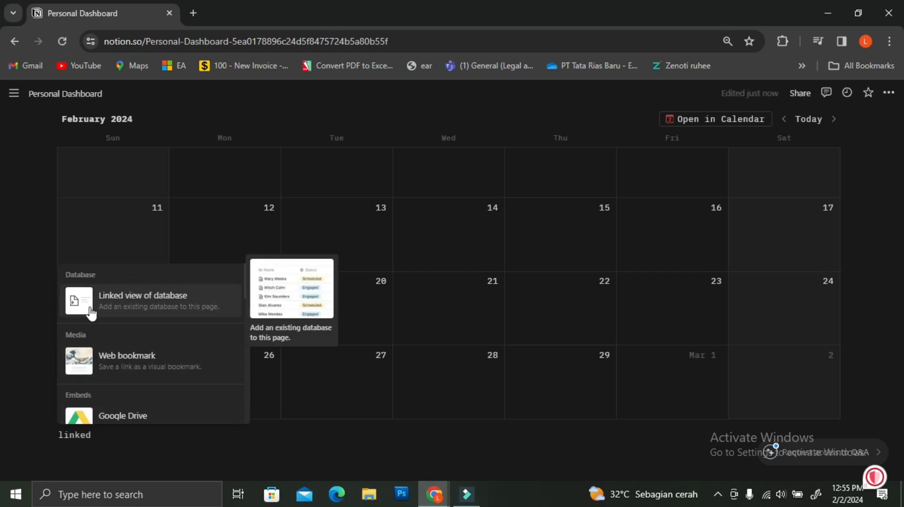
pyautogui.click(88, 311)
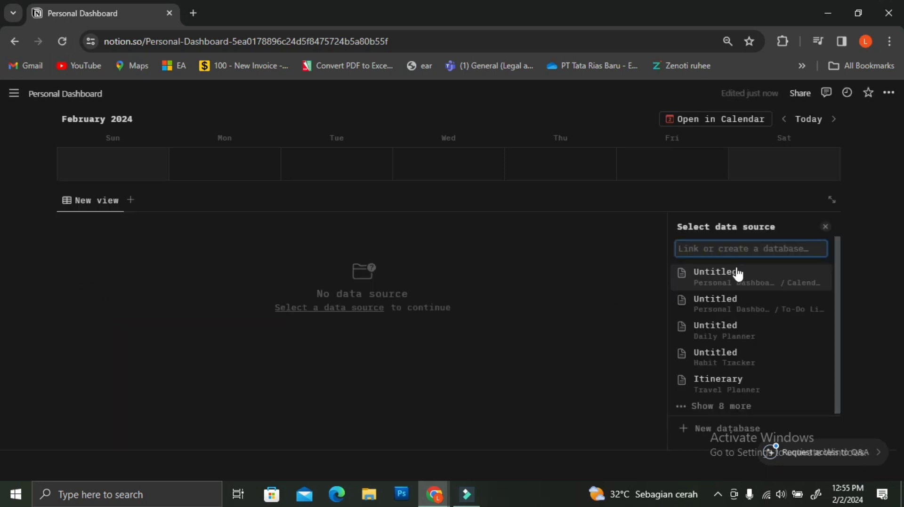
pyautogui.click(759, 303)
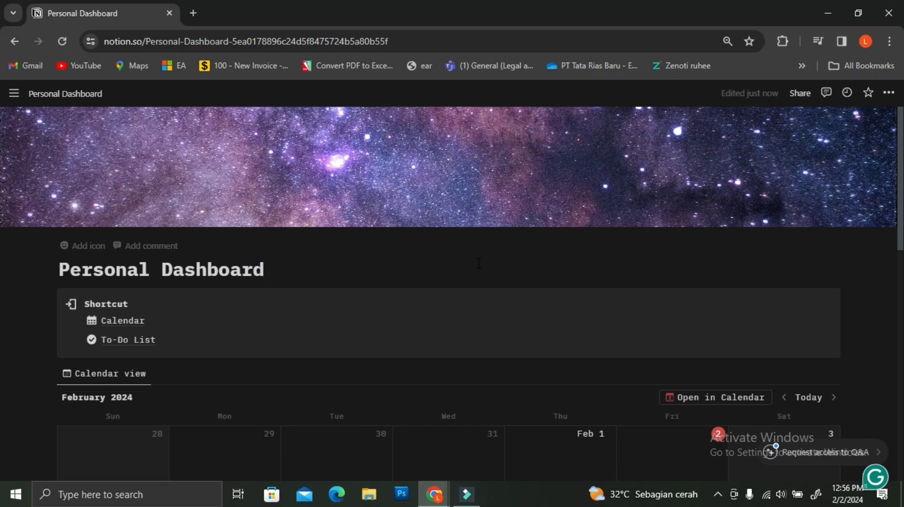
# Step: Insert a 2 columns block between the Personal Dashboard title and the Shortcut callout
pyautogui.press('Return')
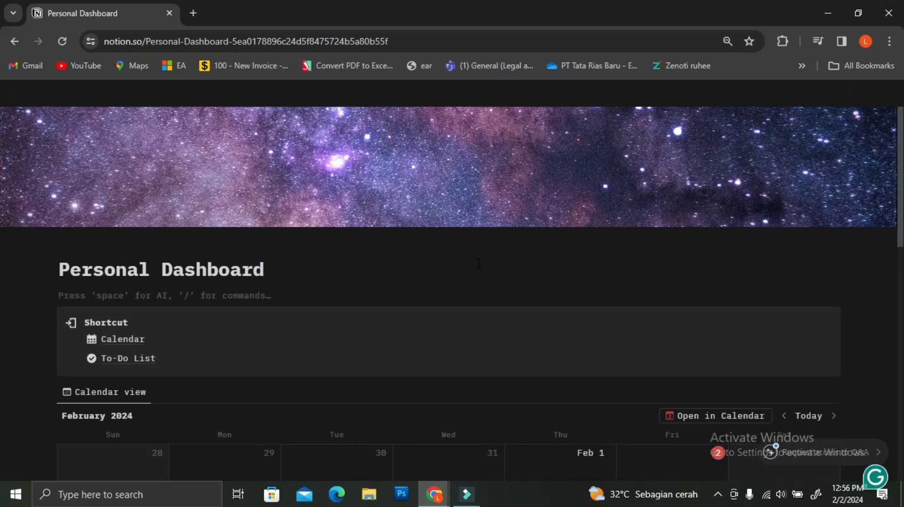
pyautogui.write('/c')
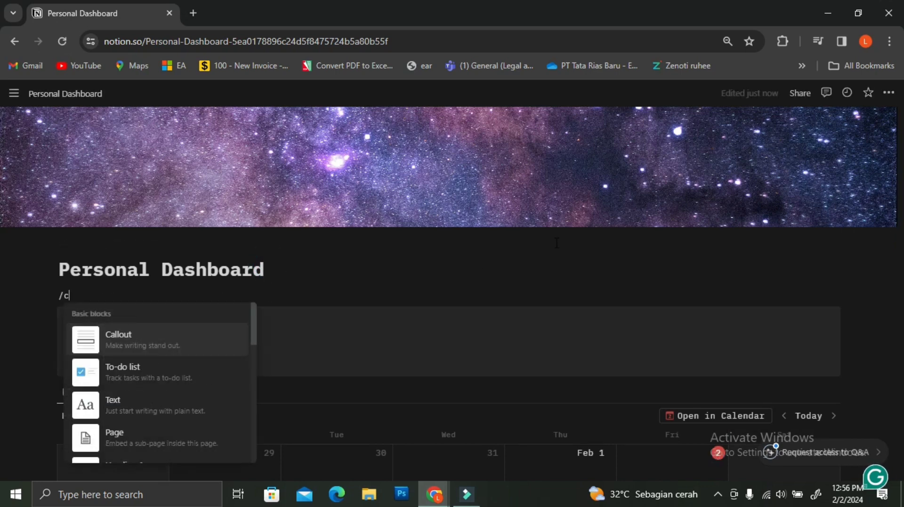
pyautogui.write('ol')
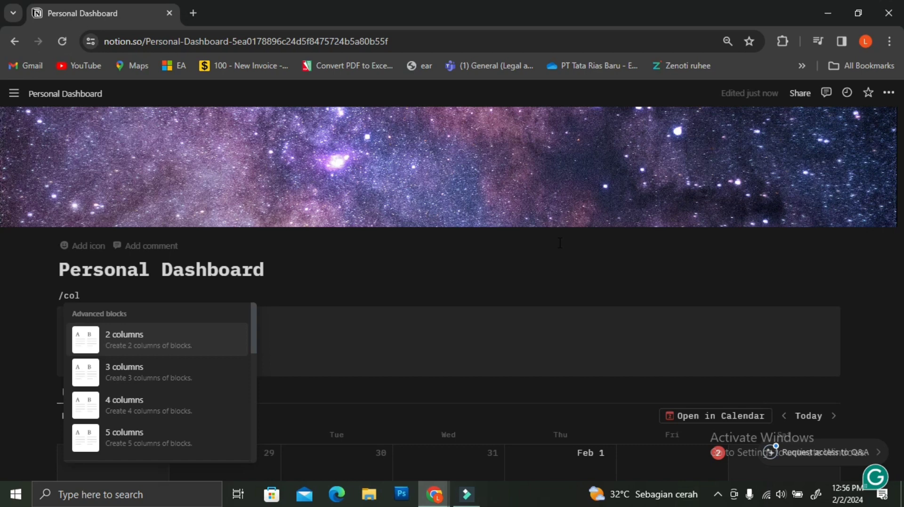
pyautogui.click(115, 347)
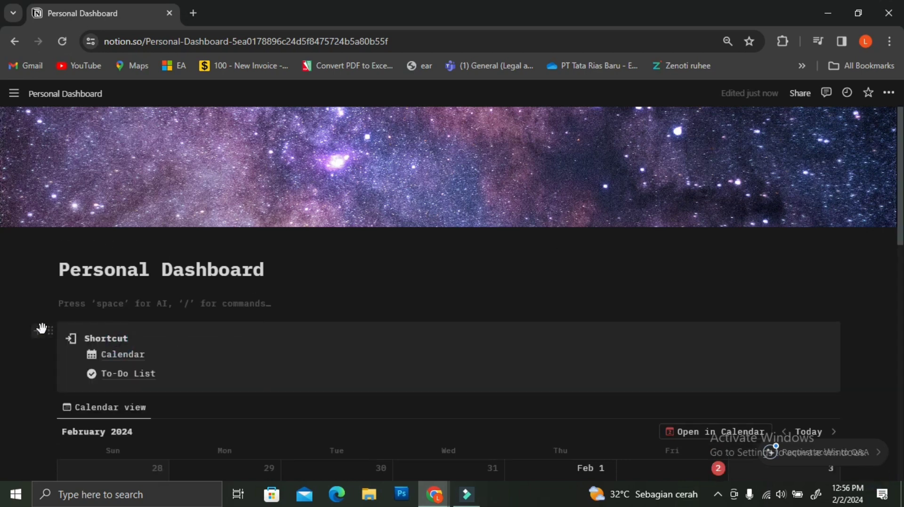
# Step: Move the Shortcut callout to the top of the first column under the page title and remove the empty line above the calendar
pyautogui.moveTo(50, 330); pyautogui.dragTo(59, 306)
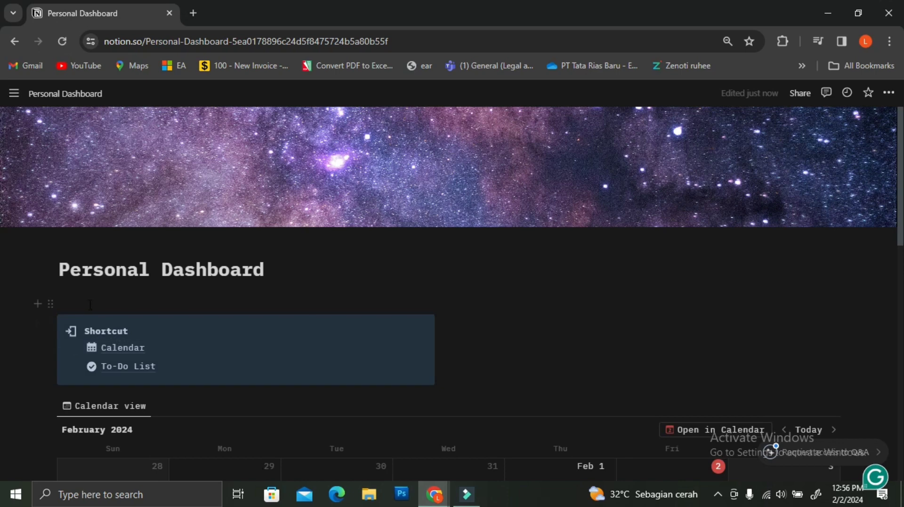
pyautogui.moveTo(51, 329); pyautogui.dragTo(60, 301)
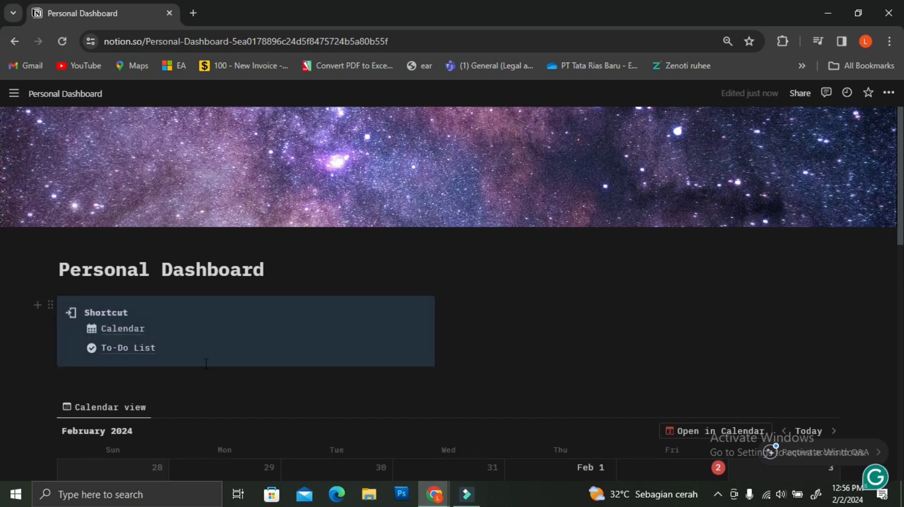
pyautogui.click(89, 386)
pyautogui.press('BackSpace')
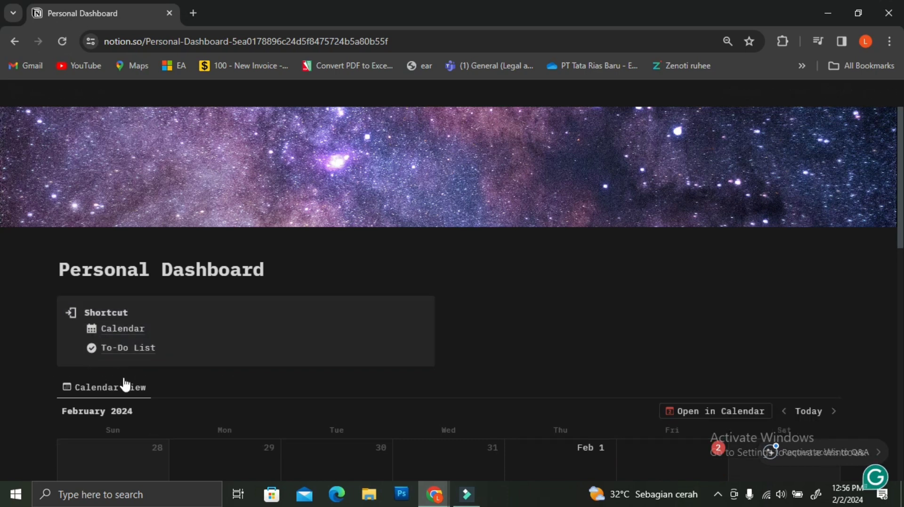
# Step: Move the To-Do board view into the second column beside the Shortcut callout and narrow the callout's column to widen the board
pyautogui.scroll(-1, 251, 348)
pyautogui.scroll(-10, 249, 348)
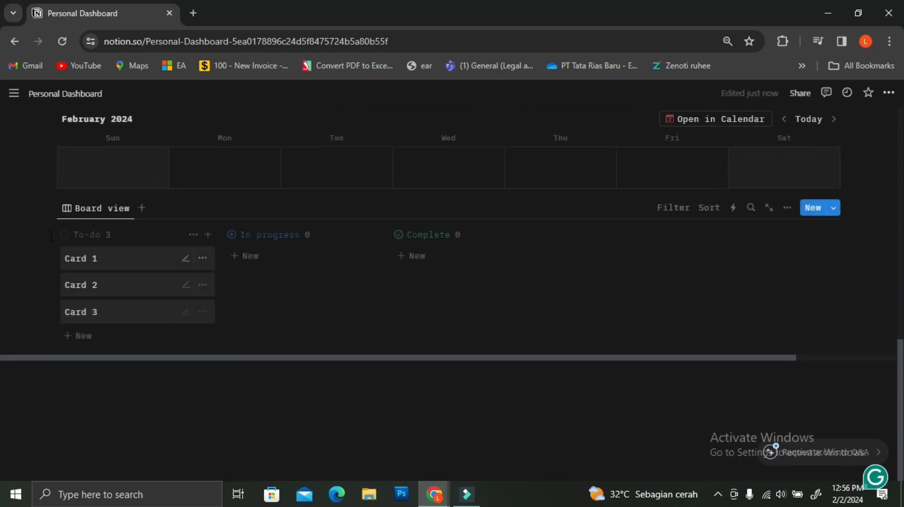
pyautogui.moveTo(52, 209); pyautogui.dragTo(577, 305)
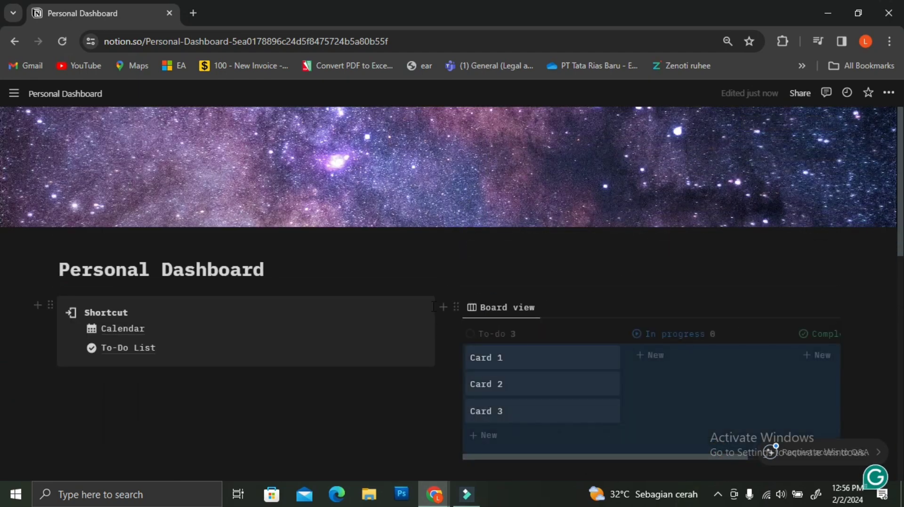
pyautogui.moveTo(440, 328); pyautogui.dragTo(221, 309)
pyautogui.scroll(-4, 523, 340)
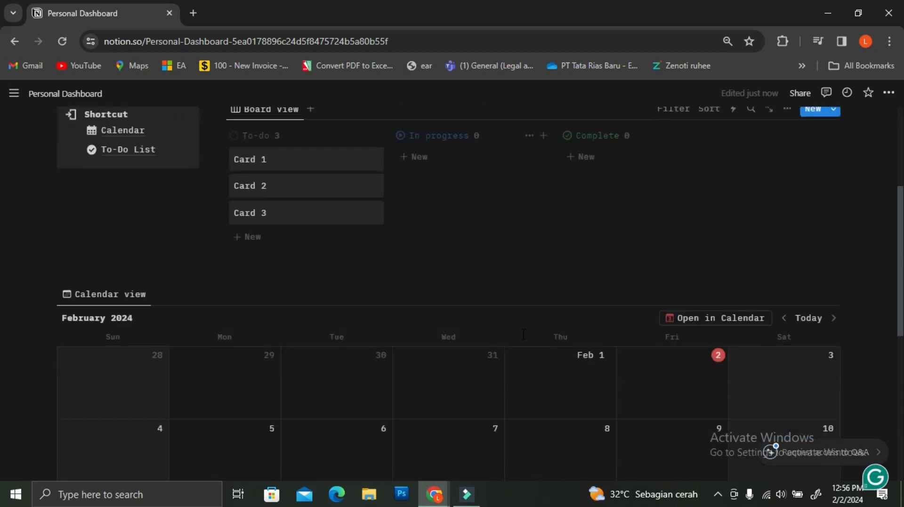
pyautogui.scroll(1, 513, 314)
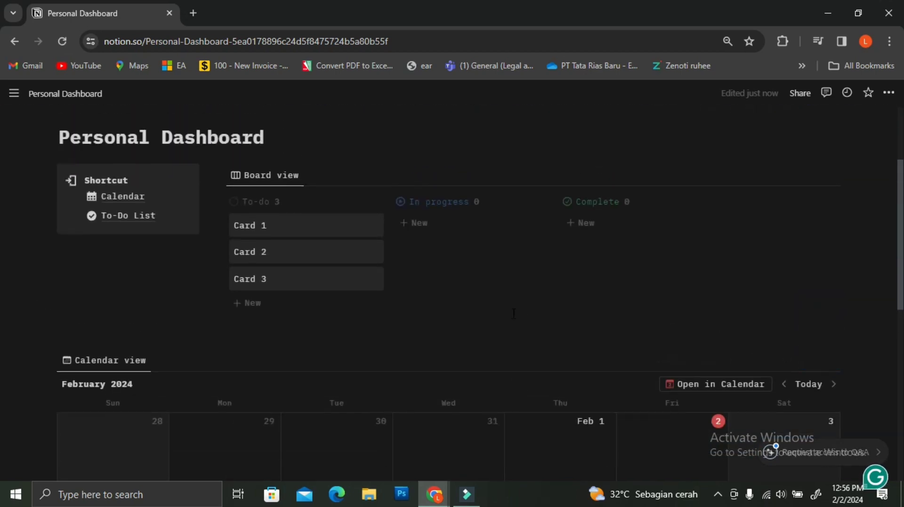
pyautogui.scroll(2, 514, 314)
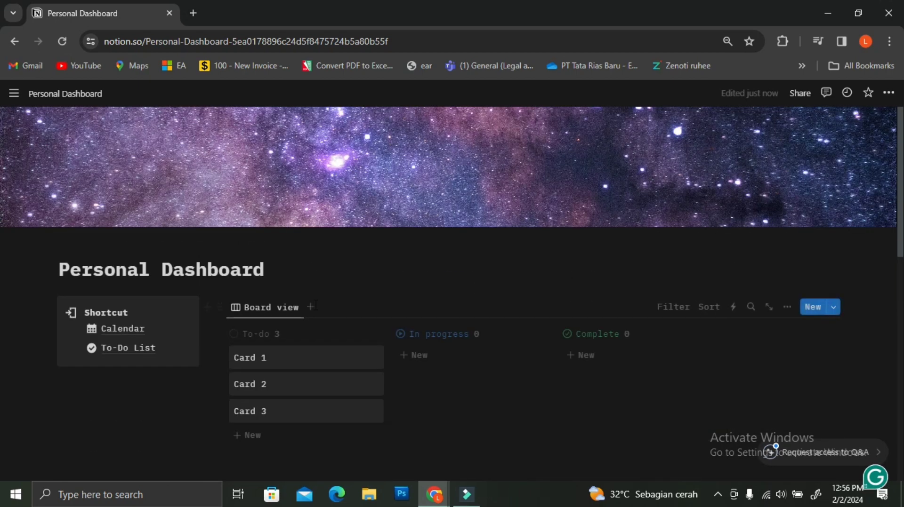
# Step: Rename the board view as To-Do List
pyautogui.click(261, 310)
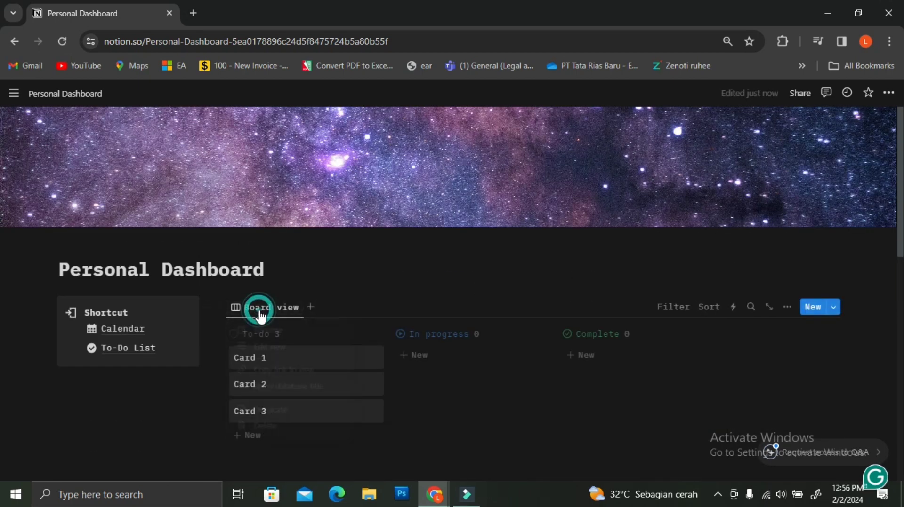
pyautogui.click(269, 328)
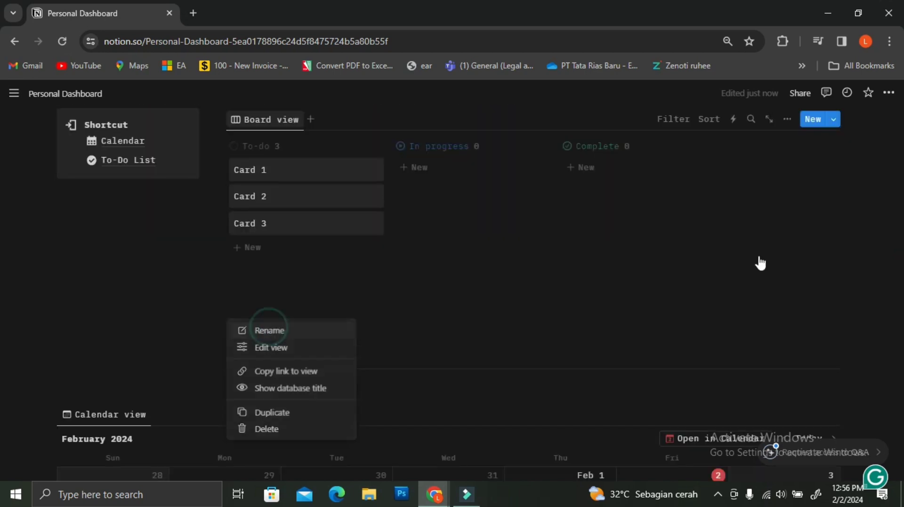
pyautogui.moveTo(776, 170); pyautogui.dragTo(683, 175)
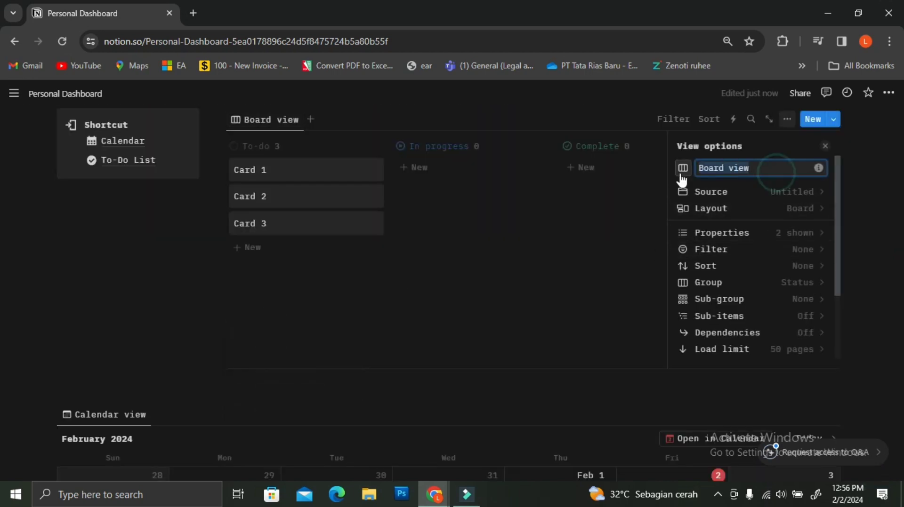
pyautogui.write('To-do')
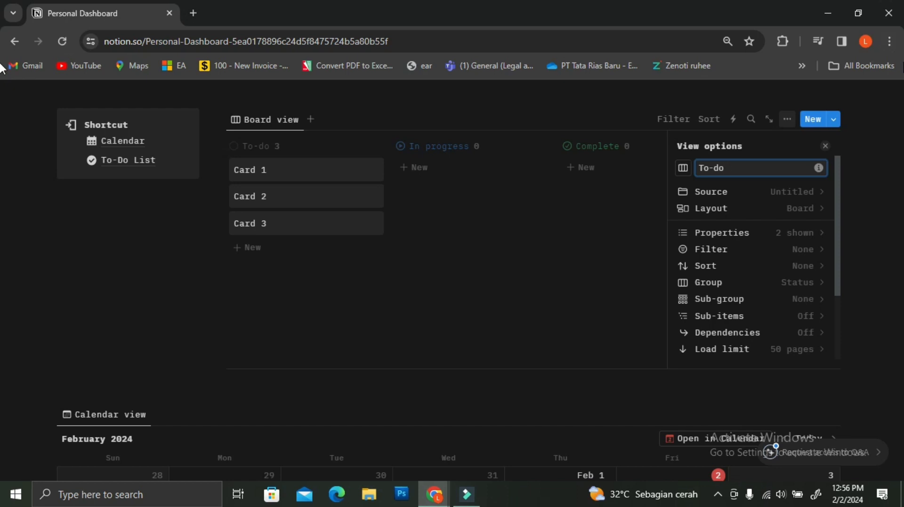
pyautogui.press('BackSpace')
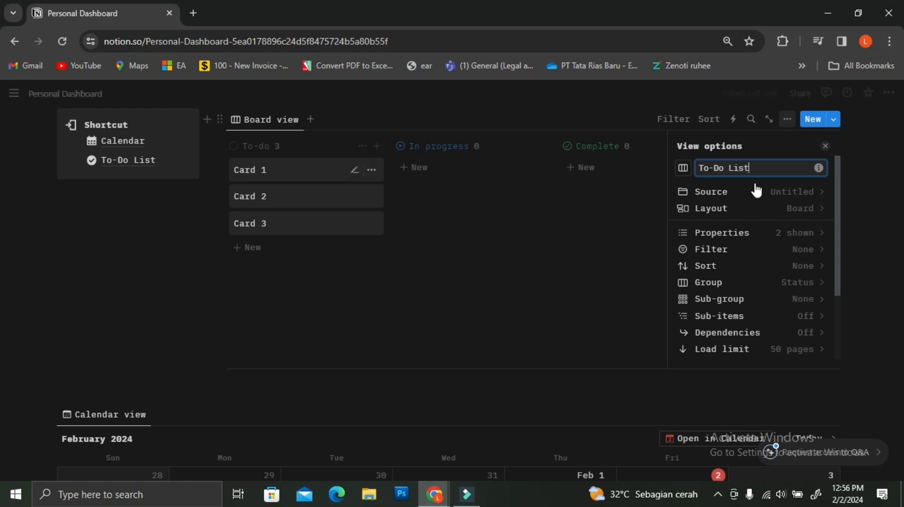
pyautogui.click(884, 191)
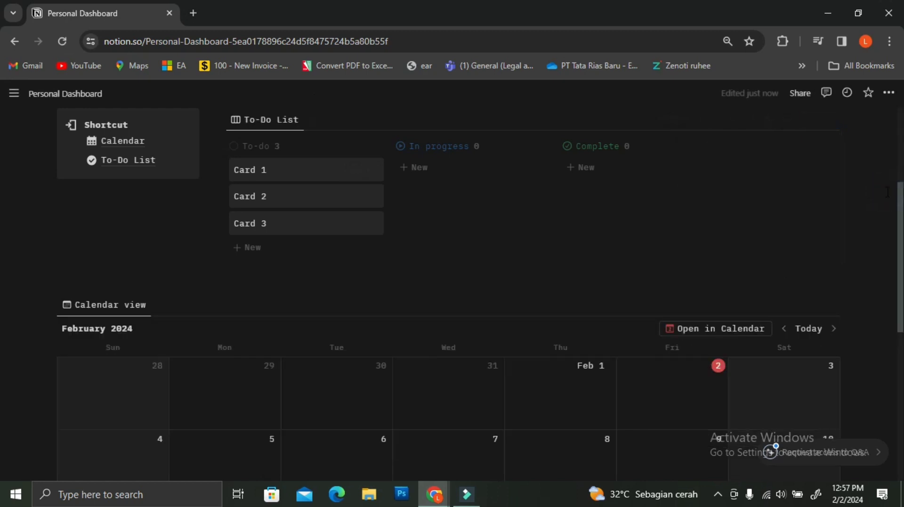
pyautogui.scroll(2, 887, 192)
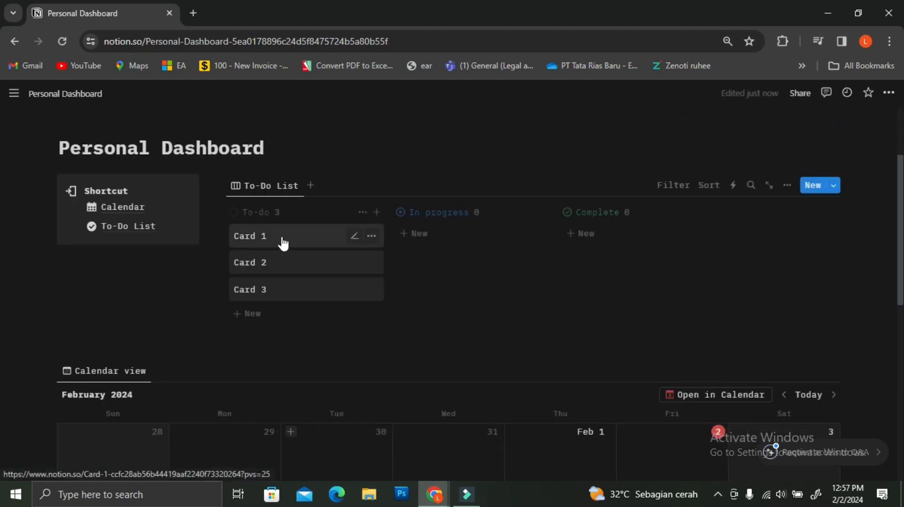
# Step: Open Card 1 from the To-Do List board and delete its Assign and Status properties
pyautogui.click(292, 243)
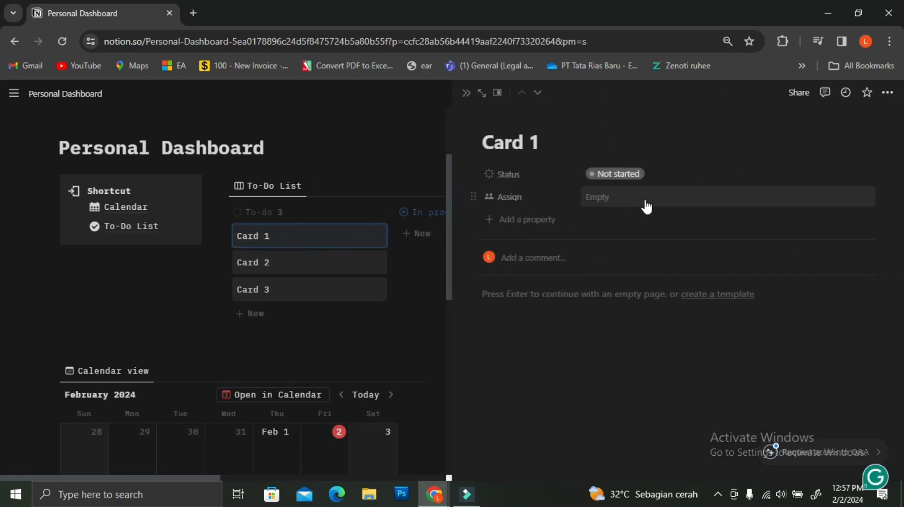
pyautogui.click(472, 197)
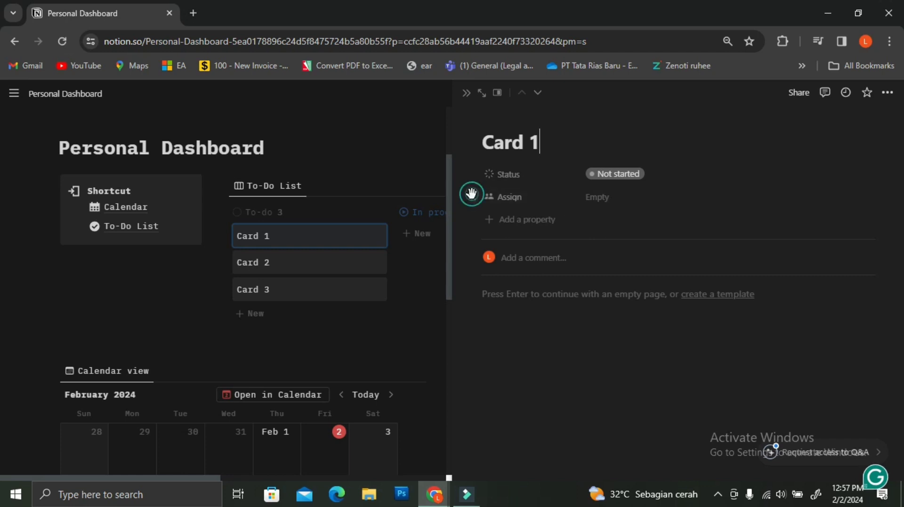
pyautogui.click(522, 293)
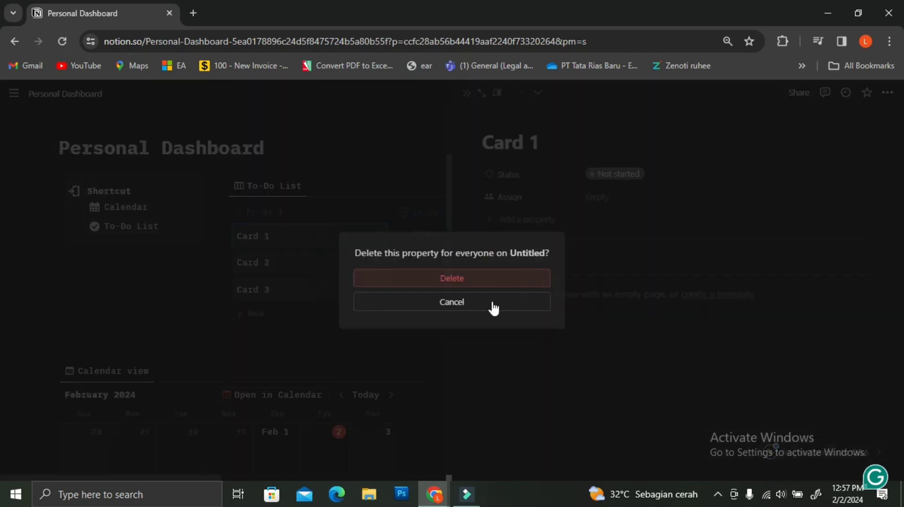
pyautogui.click(484, 279)
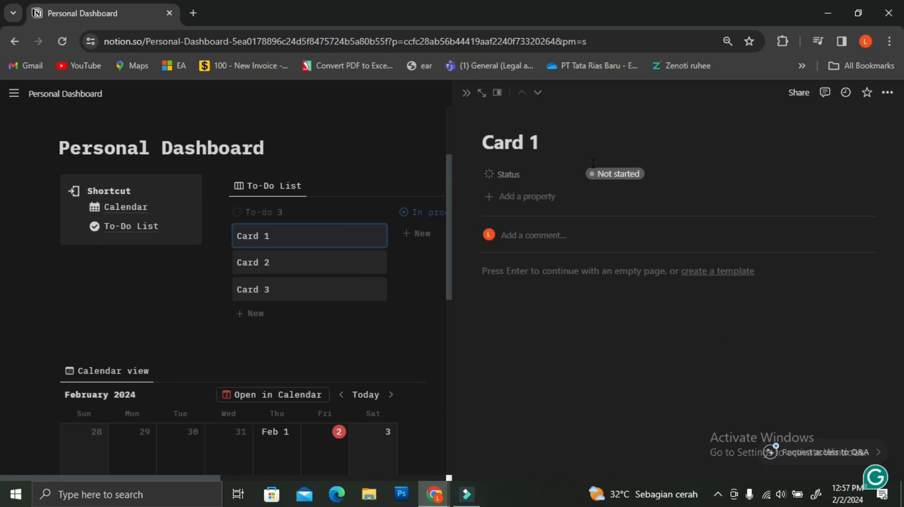
pyautogui.click(473, 174)
pyautogui.click(561, 269)
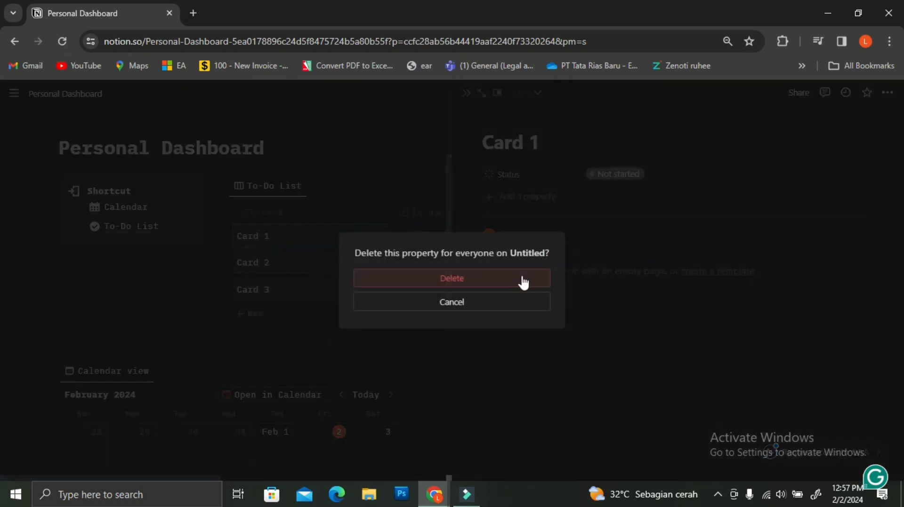
pyautogui.click(522, 283)
# Step: Retitle the card Project 1 and add a bulleted list with four empty items to its page
pyautogui.write('Project 1')
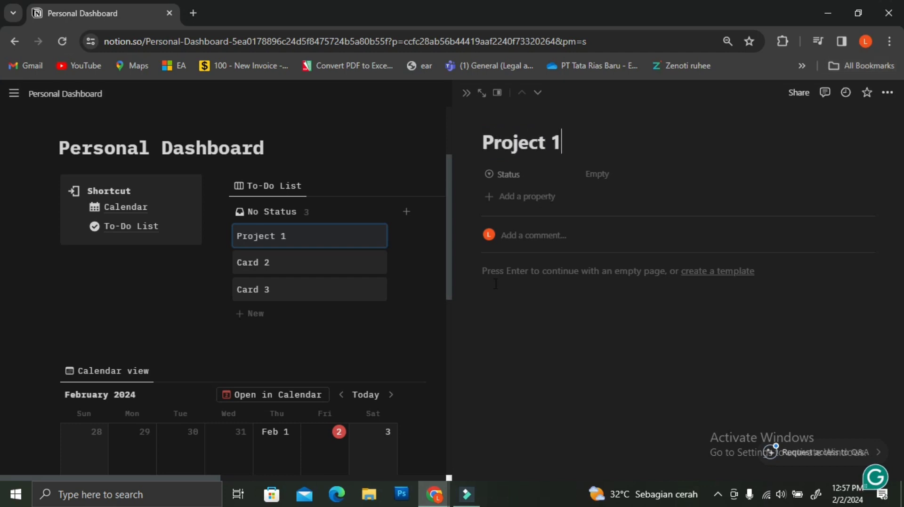
pyautogui.press('Return')
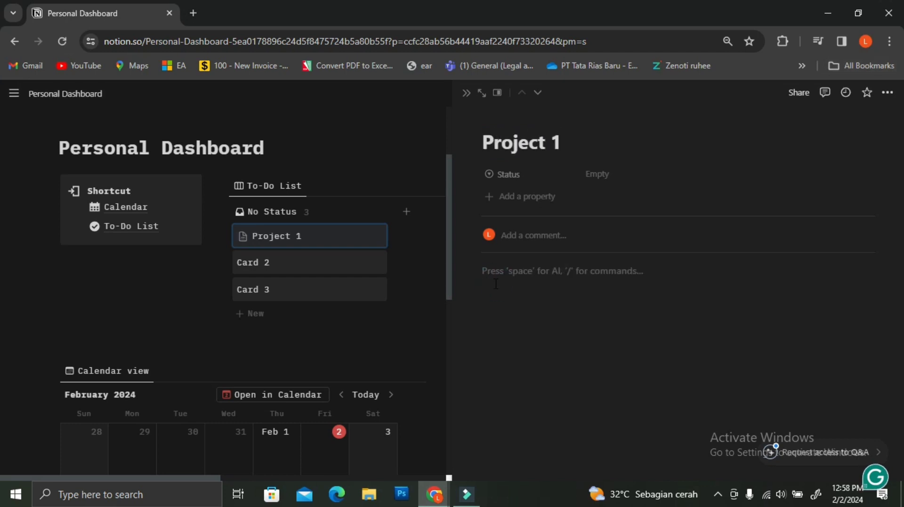
pyautogui.write('/bu')
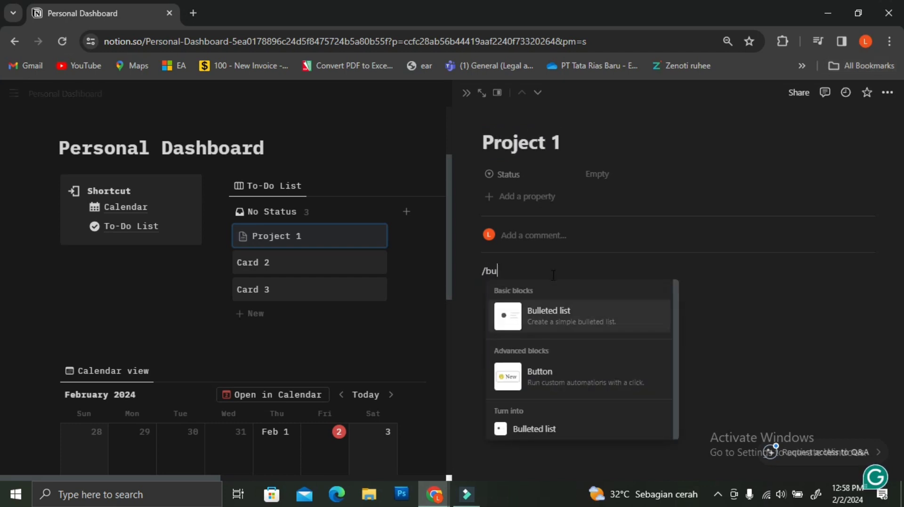
pyautogui.click(554, 309)
pyautogui.press('Return')
pyautogui.press('Return')
pyautogui.press('Return')
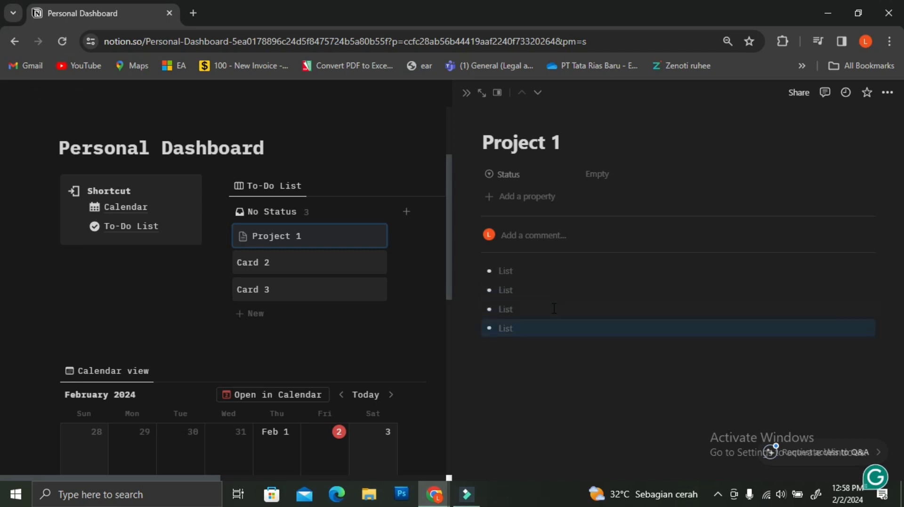
# Step: Add a Heading 3 block reading "Priorities" and move it above the bulleted list
pyautogui.click(632, 340)
pyautogui.write('/hea')
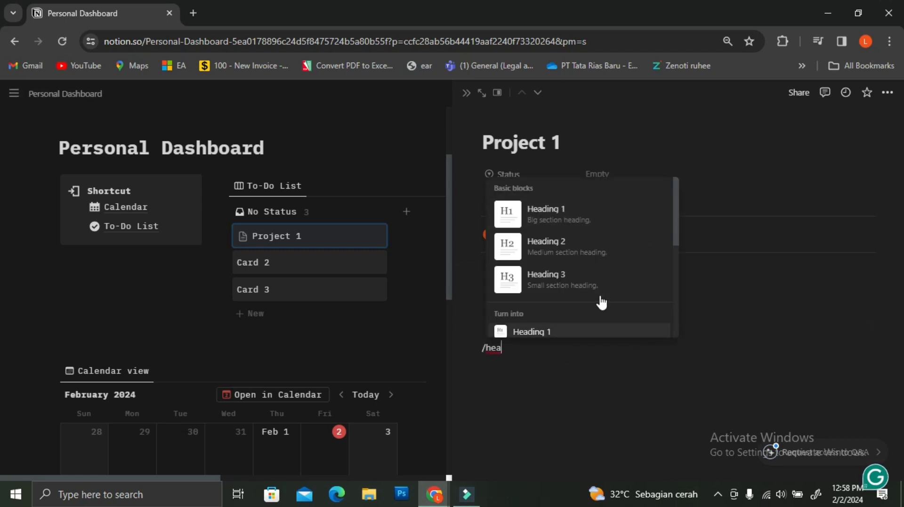
pyautogui.click(600, 298)
pyautogui.write('Priorities')
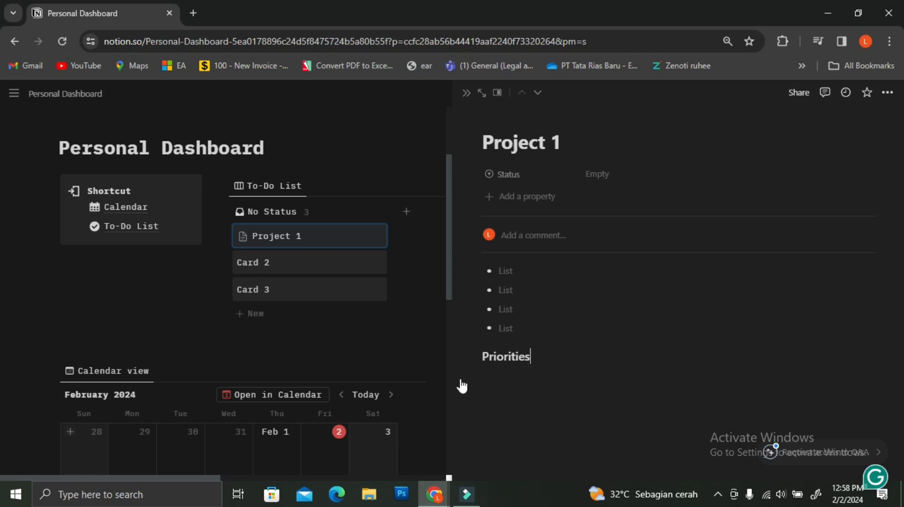
pyautogui.moveTo(473, 356); pyautogui.dragTo(473, 270)
# Step: Insert a divider between the Priorities heading and the bulleted list, leaving no empty line
pyautogui.click(888, 276)
pyautogui.press('Return')
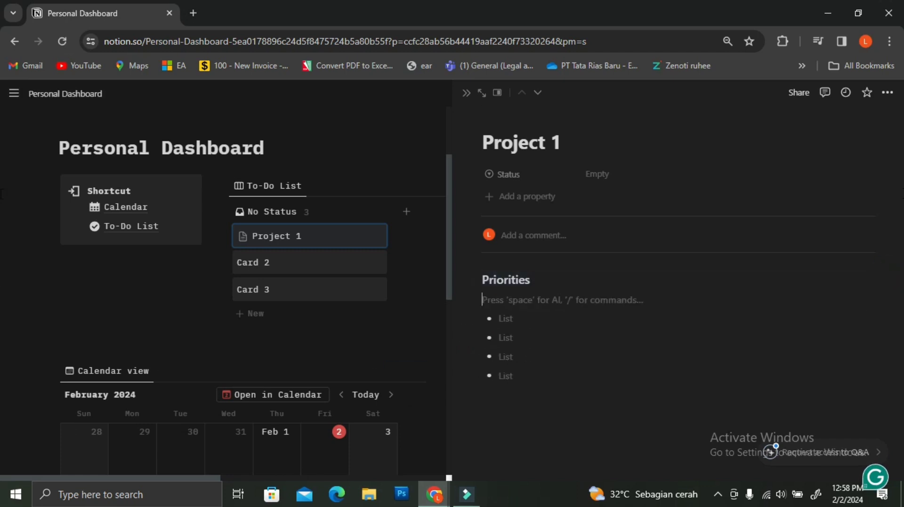
pyautogui.write('/di')
pyautogui.click(585, 345)
pyautogui.press('BackSpace')
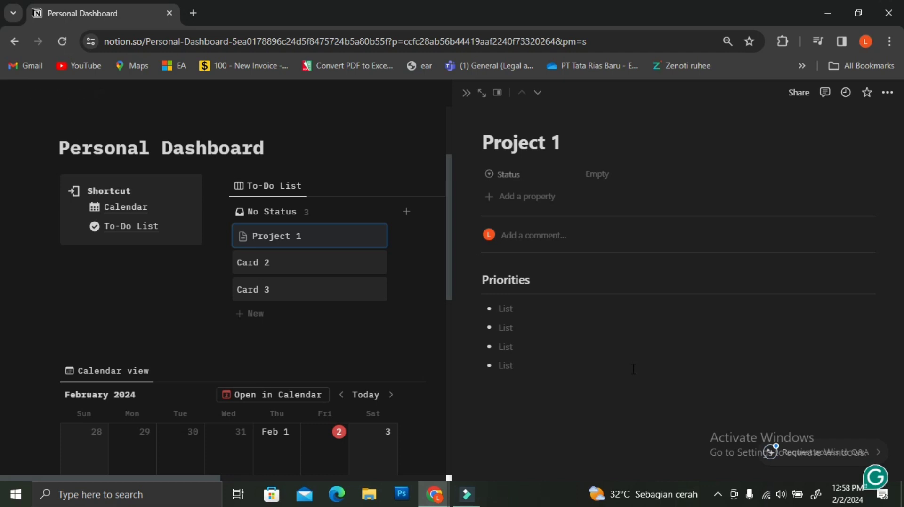
# Step: Add an "Idea References" heading below the bulleted list, the same size as the Priorities heading
pyautogui.click(880, 394)
pyautogui.write('/')
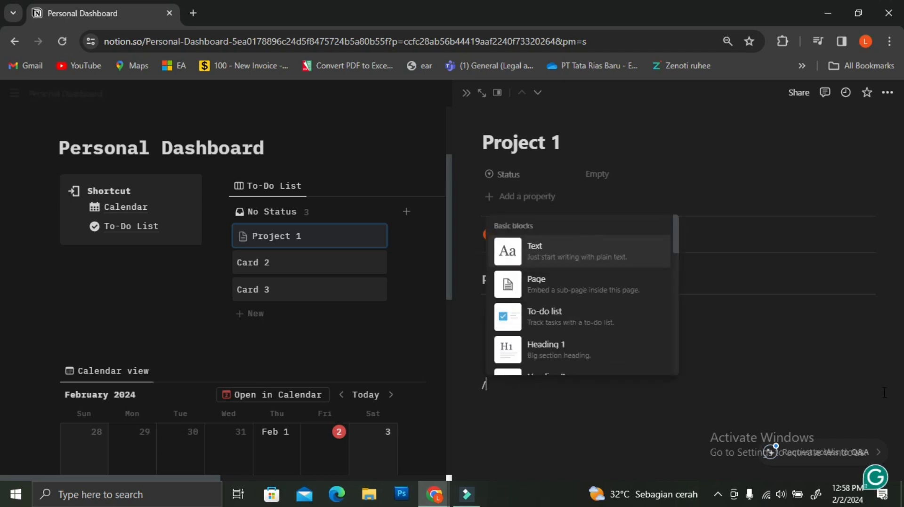
pyautogui.press('BackSpace')
pyautogui.write('/head')
pyautogui.press('Return')
pyautogui.write('Idea References/')
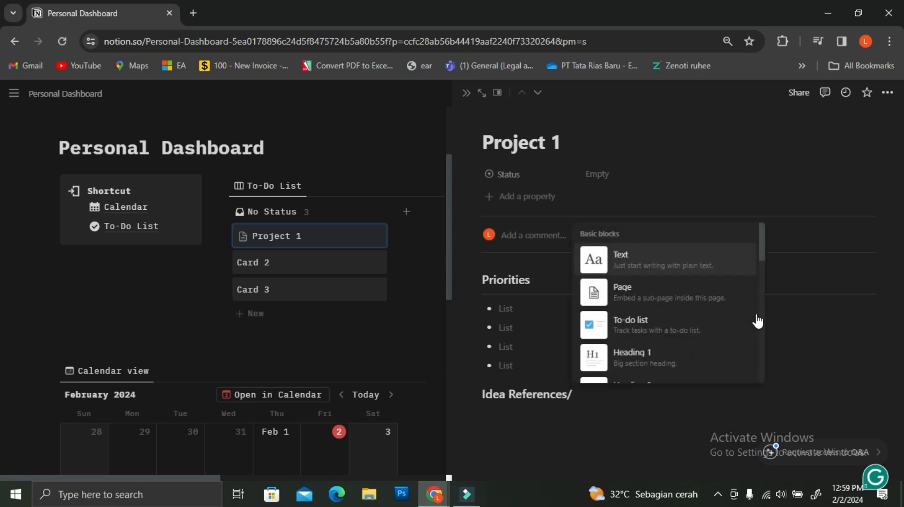
pyautogui.press('BackSpace')
# Step: Insert a divider and an empty web bookmark block below the Idea References heading
pyautogui.press('Return')
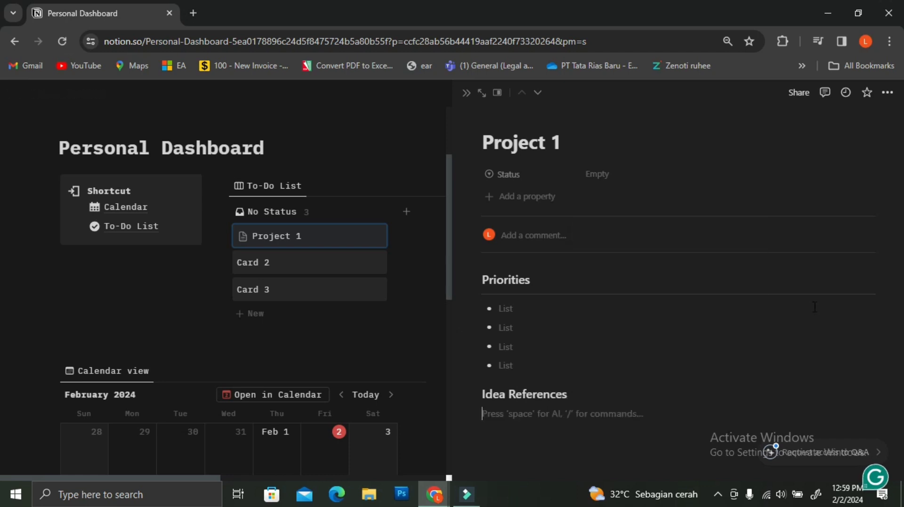
pyautogui.write('/')
pyautogui.press('BackSpace')
pyautogui.write('/web')
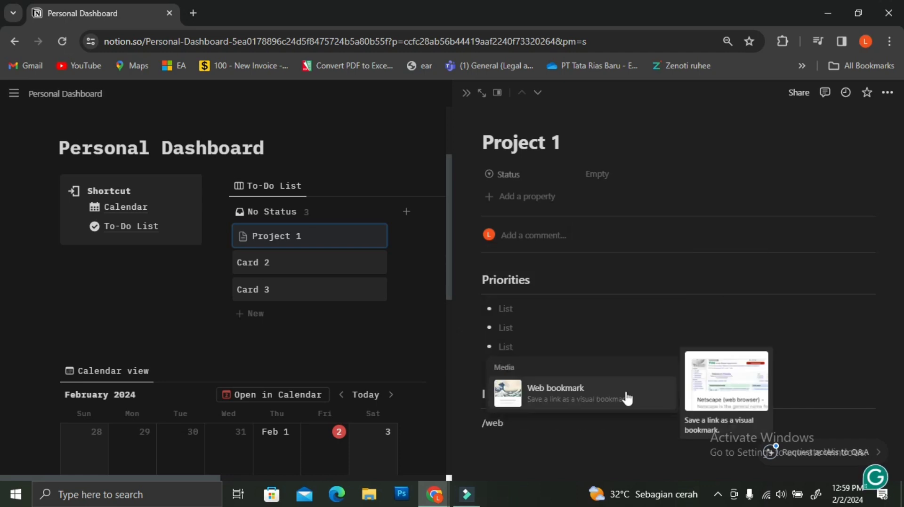
pyautogui.click(625, 397)
pyautogui.press('Escape')
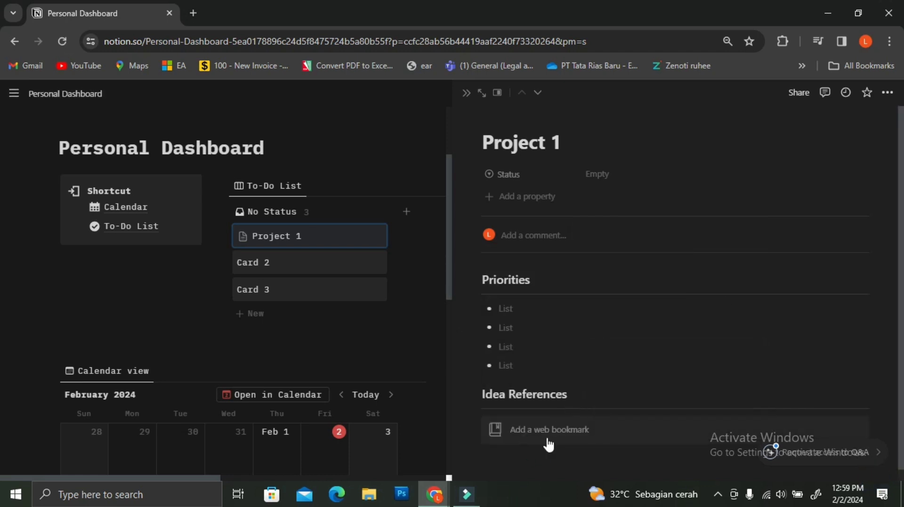
# Step: Duplicate the empty web bookmark block twice to make three, and place the cursor on a new line below them
pyautogui.click(474, 427)
pyautogui.hotkey('ctrl', 'd')
pyautogui.hotkey('ctrl', 'd')
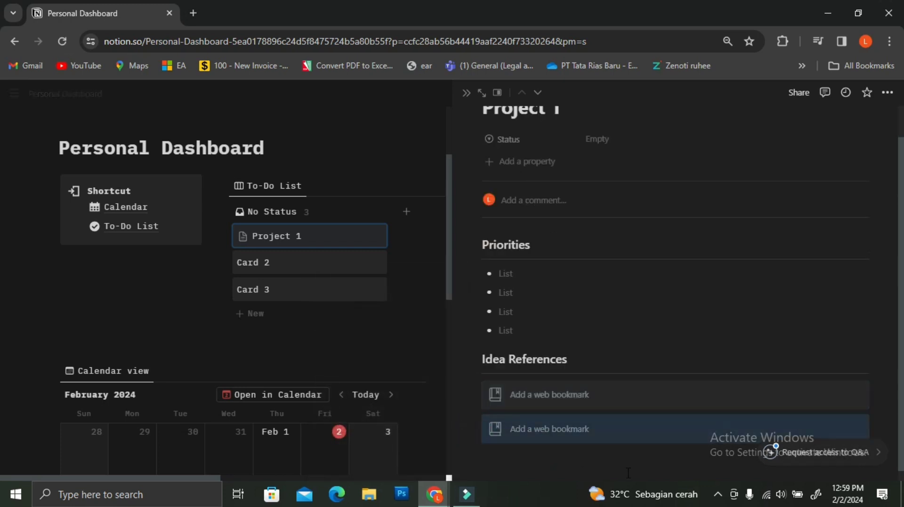
pyautogui.click(490, 455)
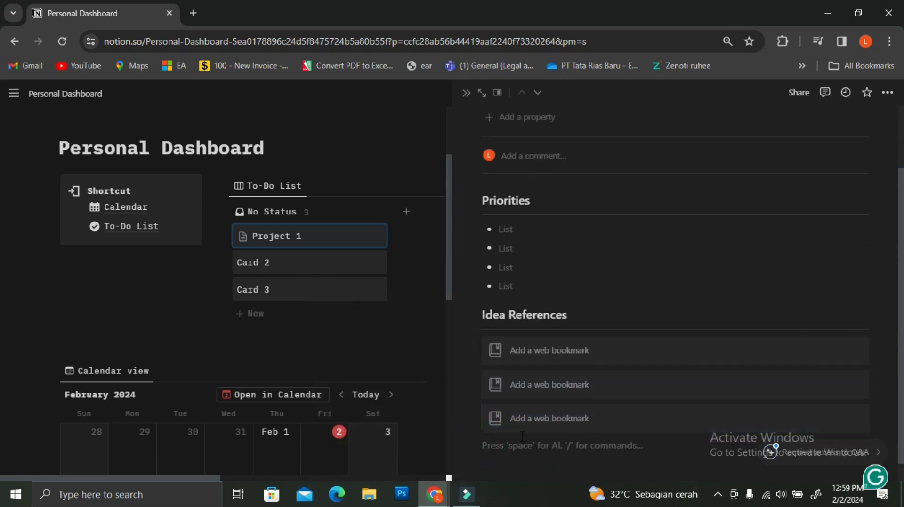
# Step: Insert an empty embed block and place it in a second column beside the first web bookmark under Idea References
pyautogui.write('/embed')
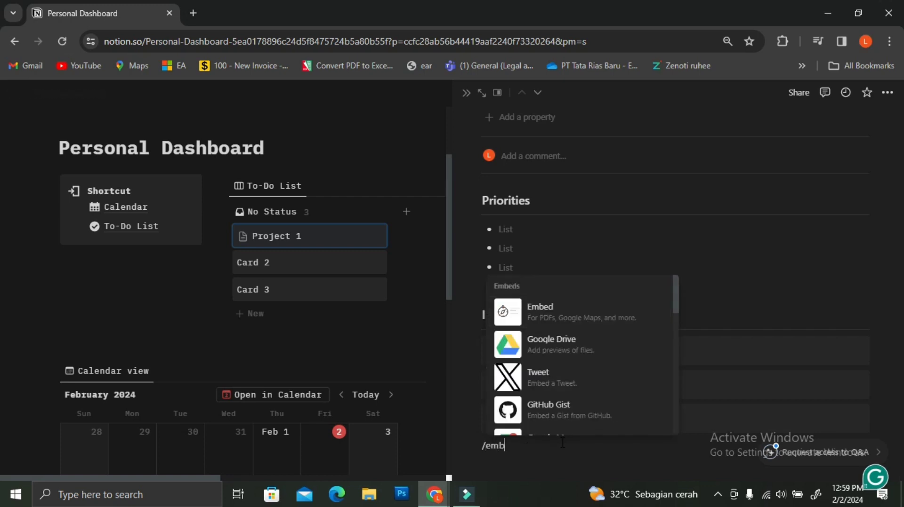
pyautogui.press('Return')
pyautogui.click(471, 450)
pyautogui.moveTo(471, 449); pyautogui.dragTo(876, 344)
# Step: Duplicate the empty embed block twice to make three stacked in the second column
pyautogui.click(685, 357)
pyautogui.click(612, 291)
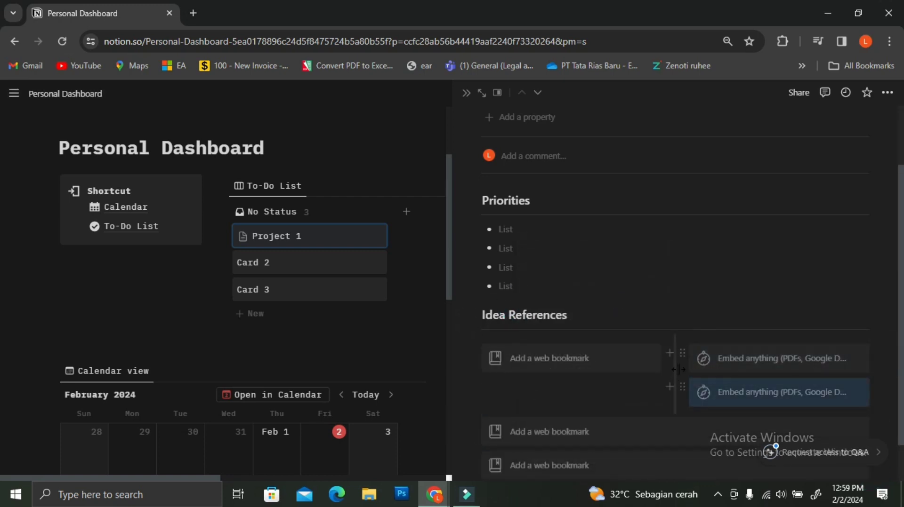
pyautogui.click(684, 355)
pyautogui.click(612, 291)
# Step: Move the two remaining web bookmark blocks into the first column, below the first bookmark
pyautogui.scroll(-2, 470, 377)
pyautogui.moveTo(471, 376); pyautogui.dragTo(485, 398)
pyautogui.click(532, 443)
pyautogui.scroll(2, 532, 376)
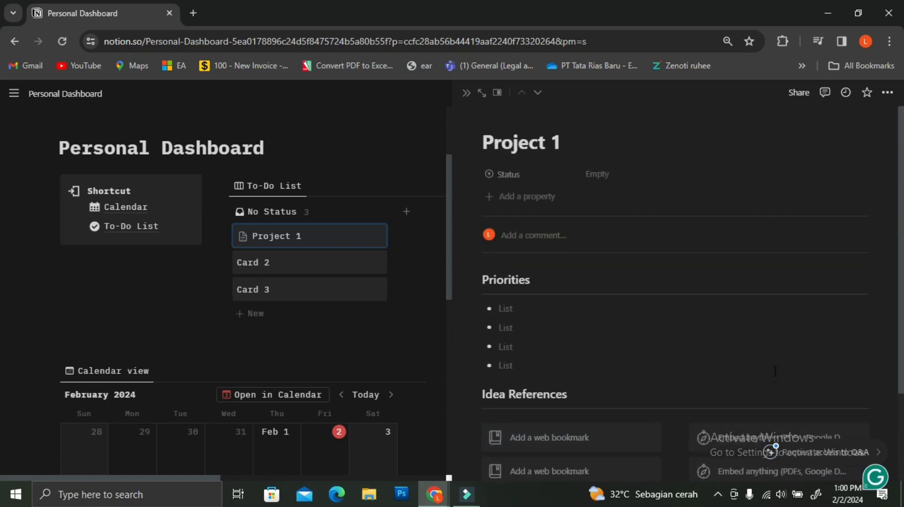
# Step: Add a date property named "Date" to the Project 1 page
pyautogui.click(513, 197)
pyautogui.write('Date')
pyautogui.click(528, 265)
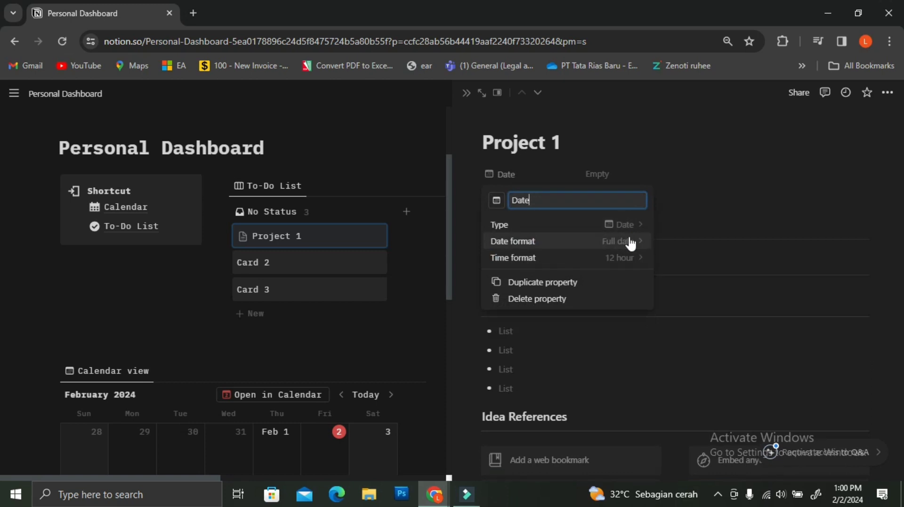
pyautogui.press('Escape')
# Step: Set Project 1's Date to a range from February 2, 2024 to February 4, 2024, and close the page preview
pyautogui.click(597, 175)
pyautogui.click(722, 373)
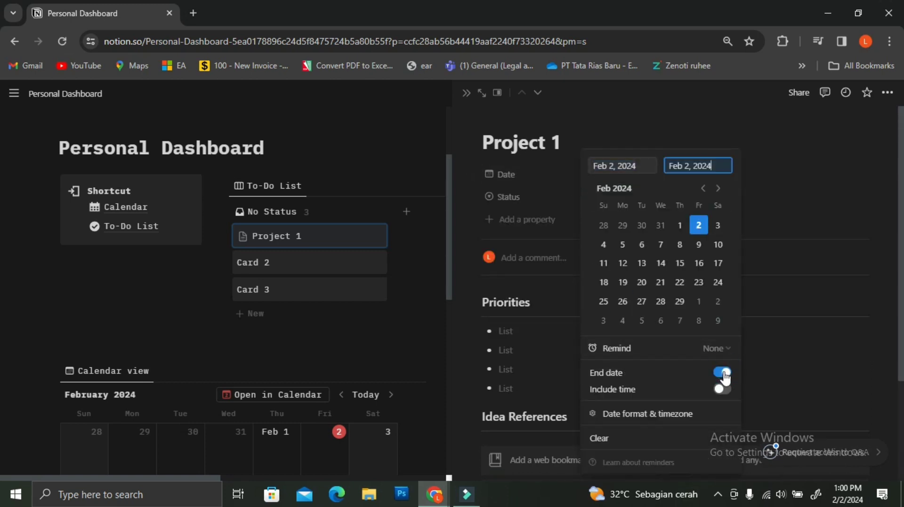
pyautogui.click(603, 244)
pyautogui.click(787, 200)
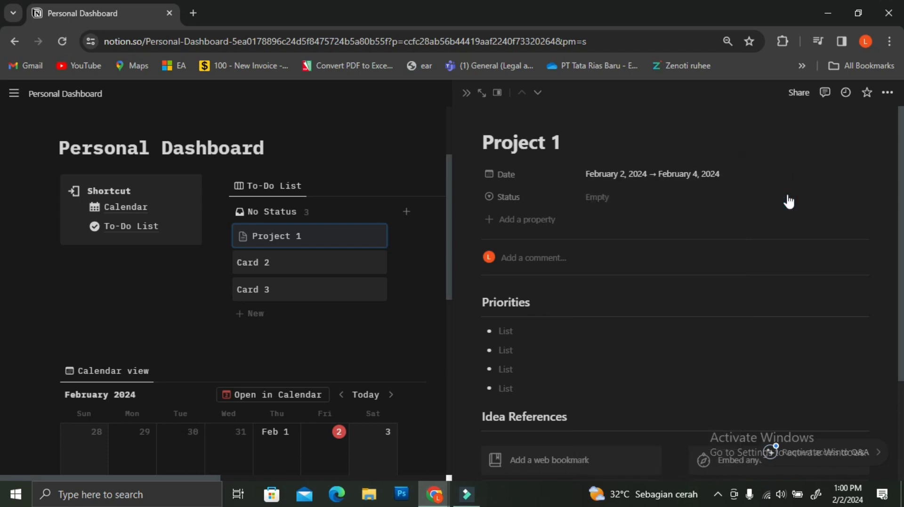
pyautogui.click(466, 92)
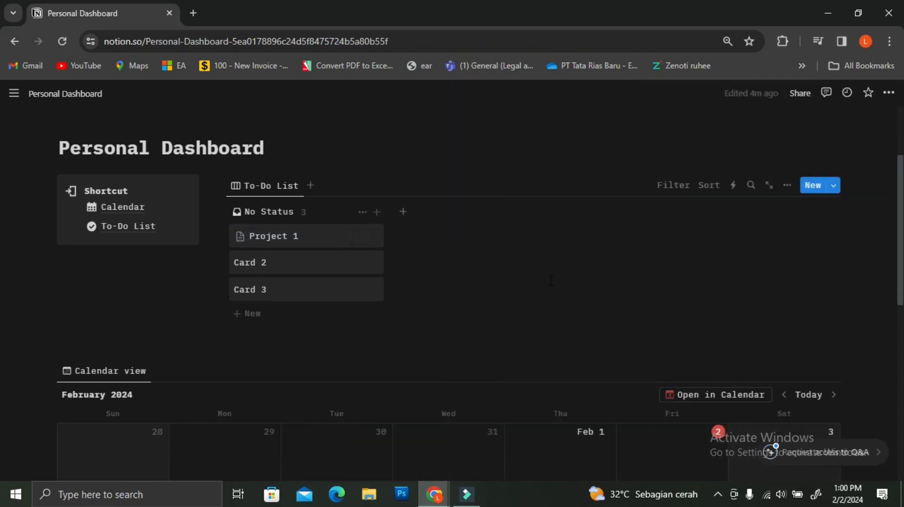
pyautogui.scroll(3, 496, 288)
pyautogui.moveTo(496, 289); pyautogui.dragTo(439, 245)
pyautogui.click(468, 267)
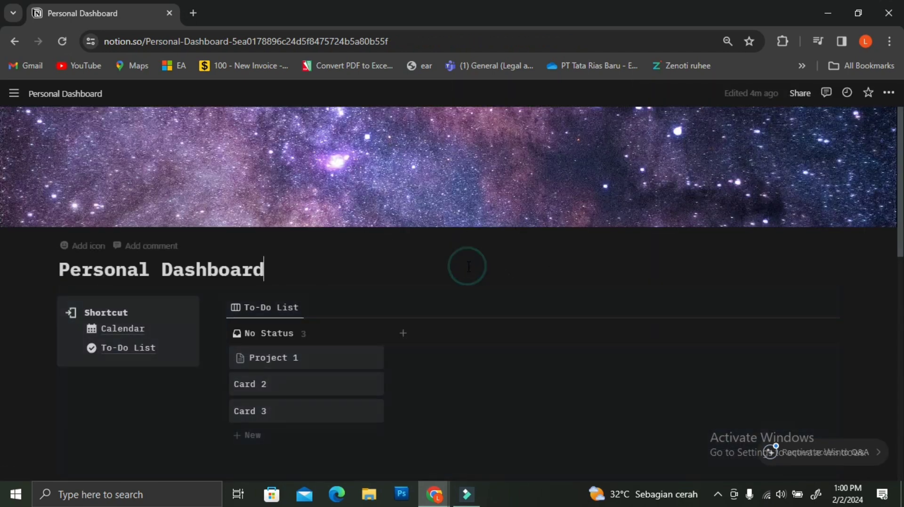
pyautogui.scroll(-2, 411, 273)
pyautogui.click(409, 267)
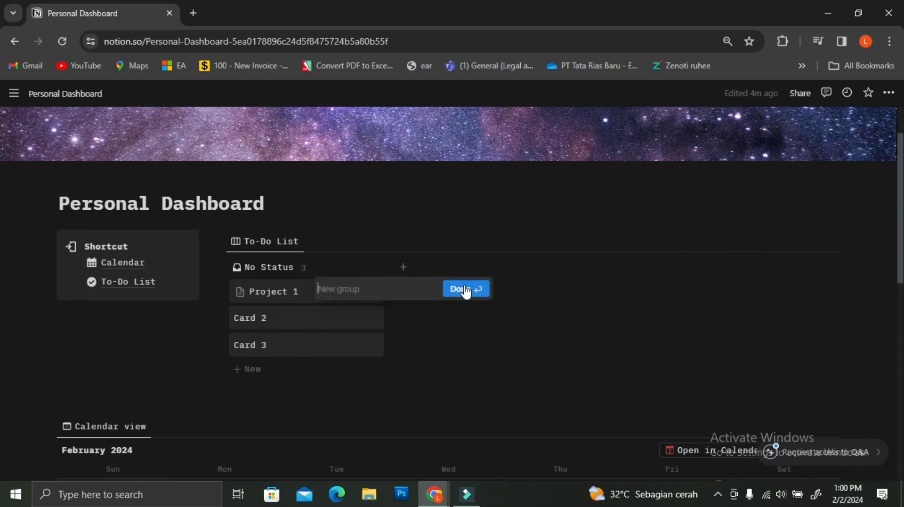
pyautogui.click(635, 329)
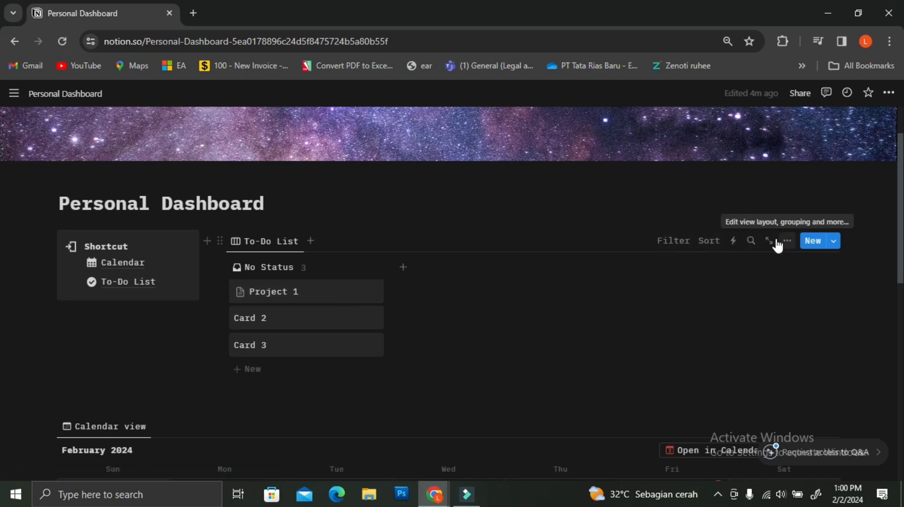
pyautogui.click(643, 382)
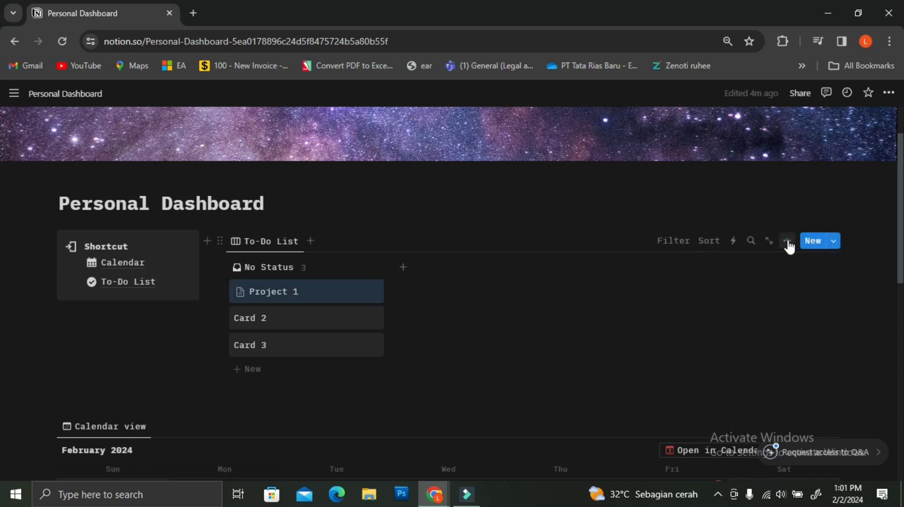
# Step: Make the Date and Status properties visible on the To-Do List board's cards
pyautogui.click(788, 242)
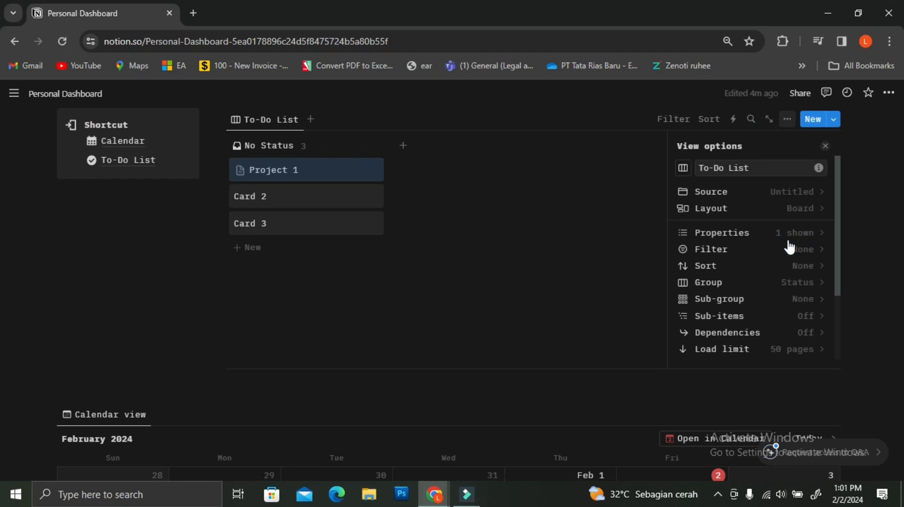
pyautogui.click(730, 232)
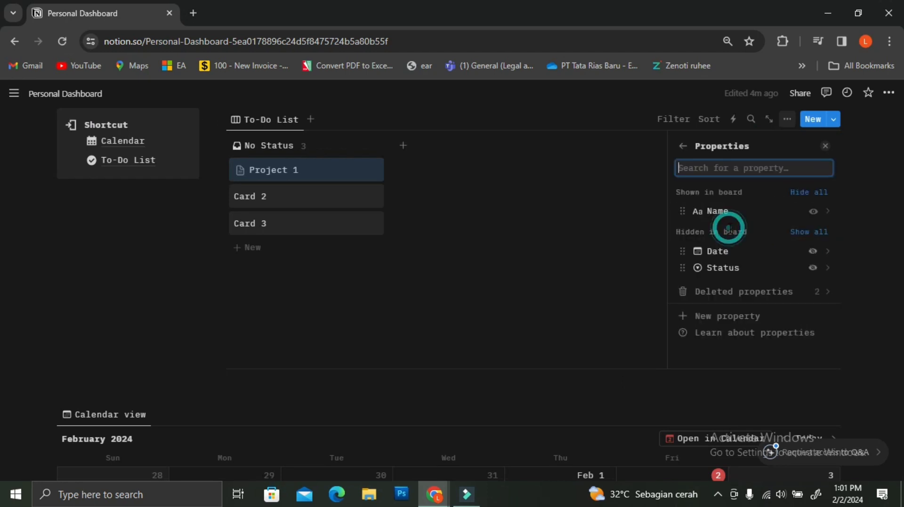
pyautogui.click(813, 251)
pyautogui.click(811, 229)
pyautogui.click(810, 214)
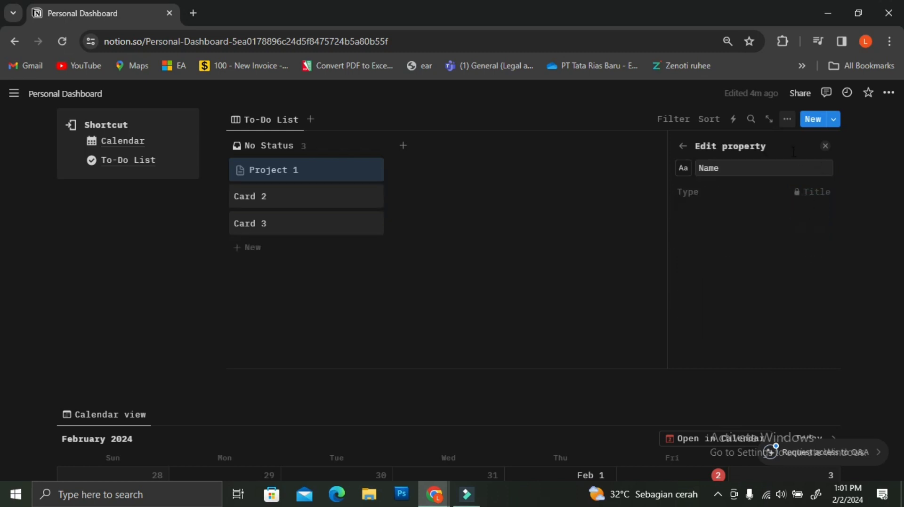
pyautogui.click(682, 146)
pyautogui.click(813, 252)
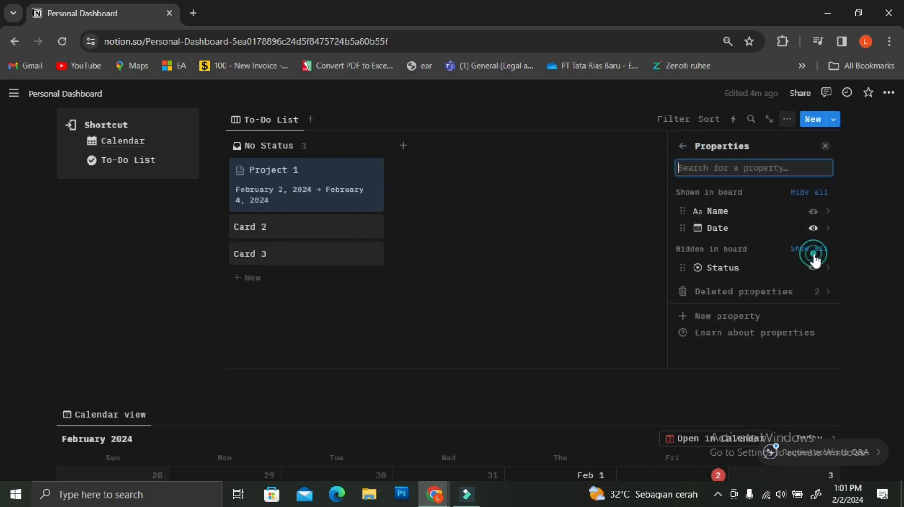
pyautogui.click(815, 268)
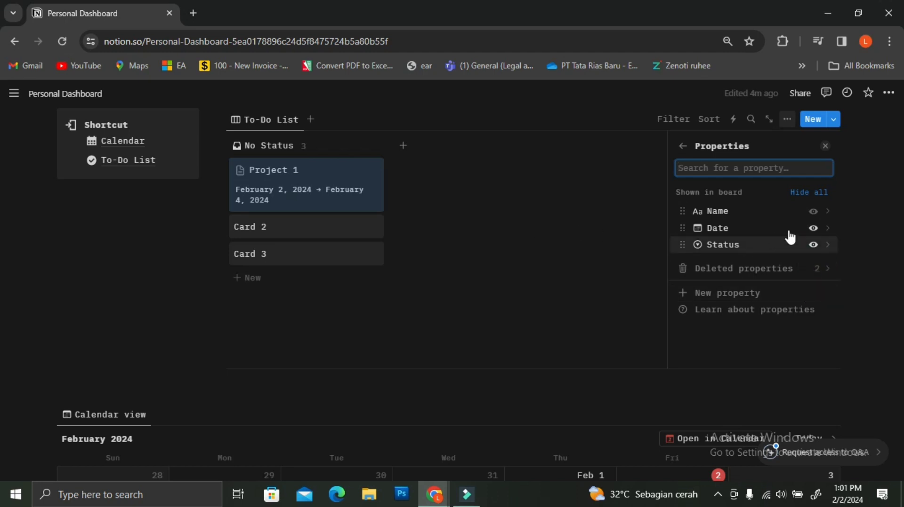
pyautogui.click(521, 222)
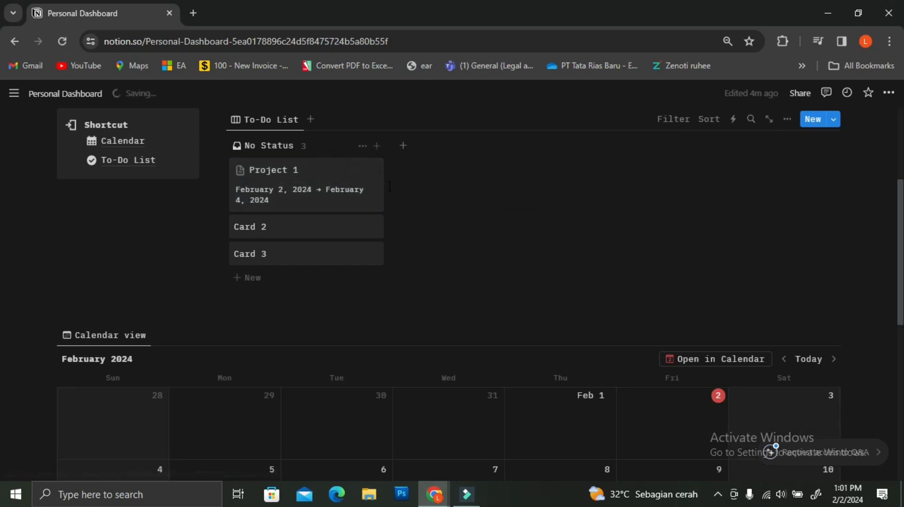
# Step: Add a new group named "In Progress" to the To-Do List board
pyautogui.scroll(1, 413, 202)
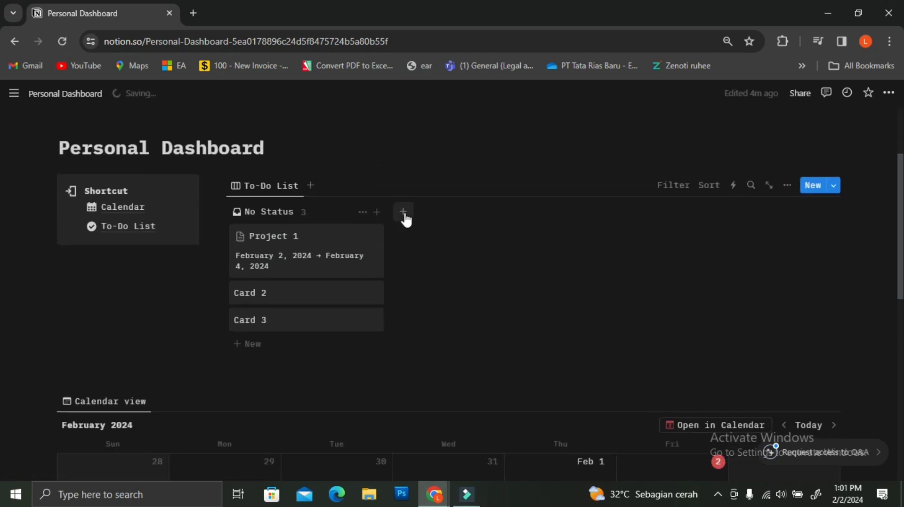
pyautogui.click(404, 212)
pyautogui.click(391, 236)
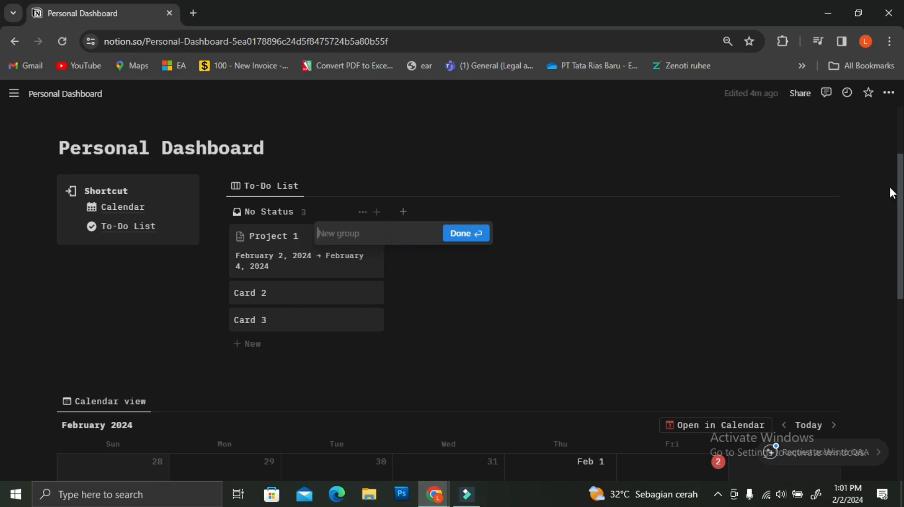
pyautogui.write('In Progress')
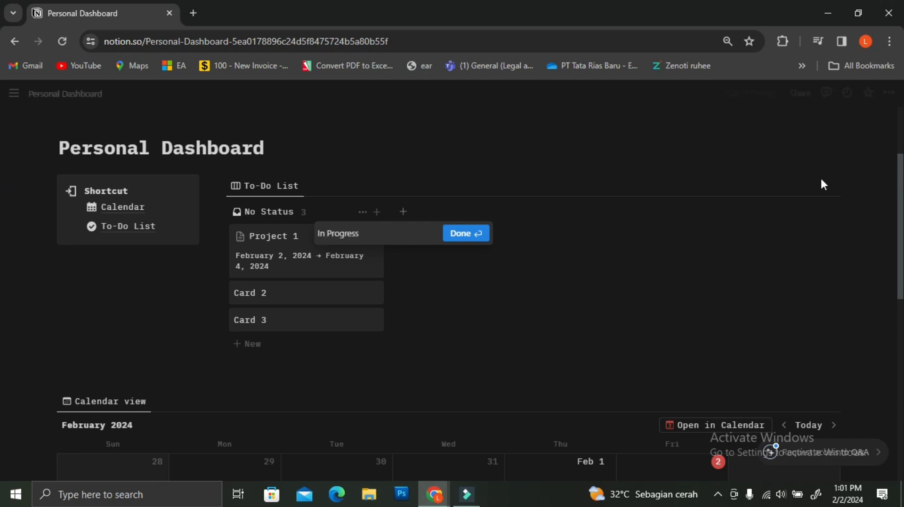
pyautogui.click(459, 234)
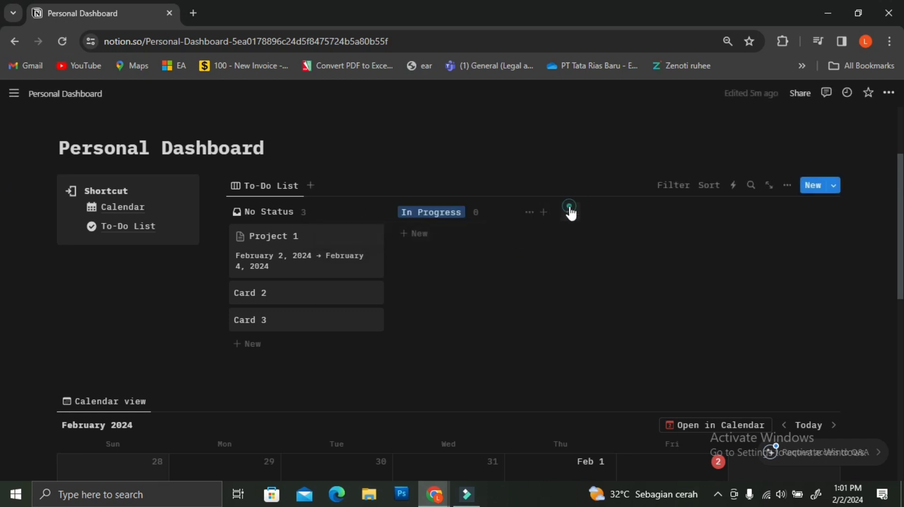
# Step: Add another board group named "Completed" after the In Progress group
pyautogui.click(570, 212)
pyautogui.write('Completed')
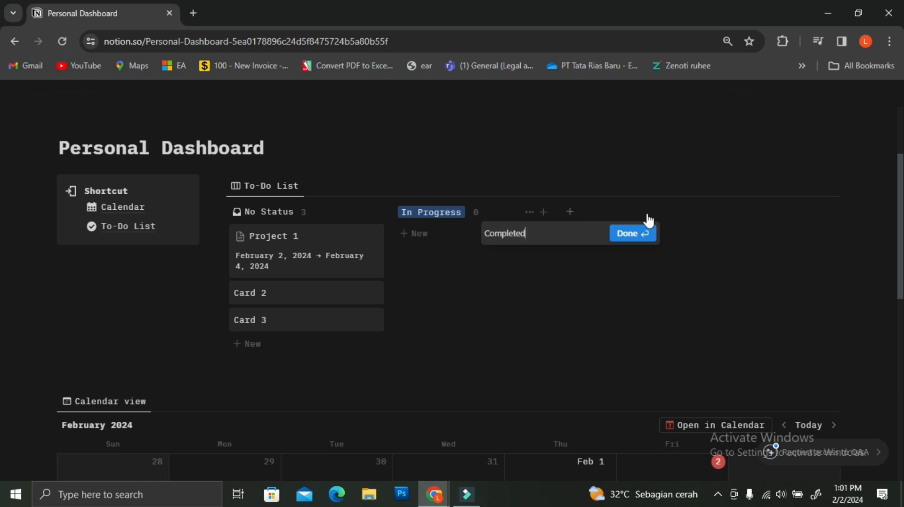
pyautogui.press('Return')
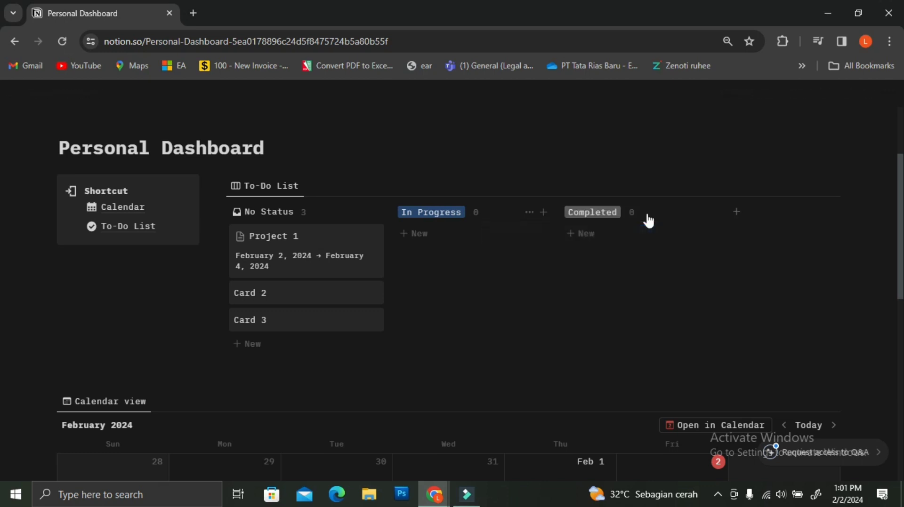
# Step: Change the Completed group's color to green and the In Progress group's color to orange
pyautogui.click(608, 212)
pyautogui.click(696, 212)
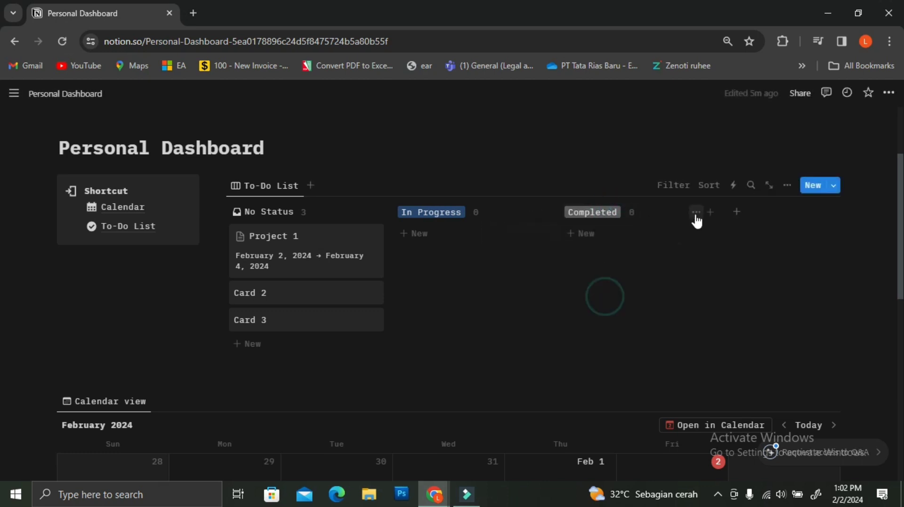
pyautogui.click(696, 212)
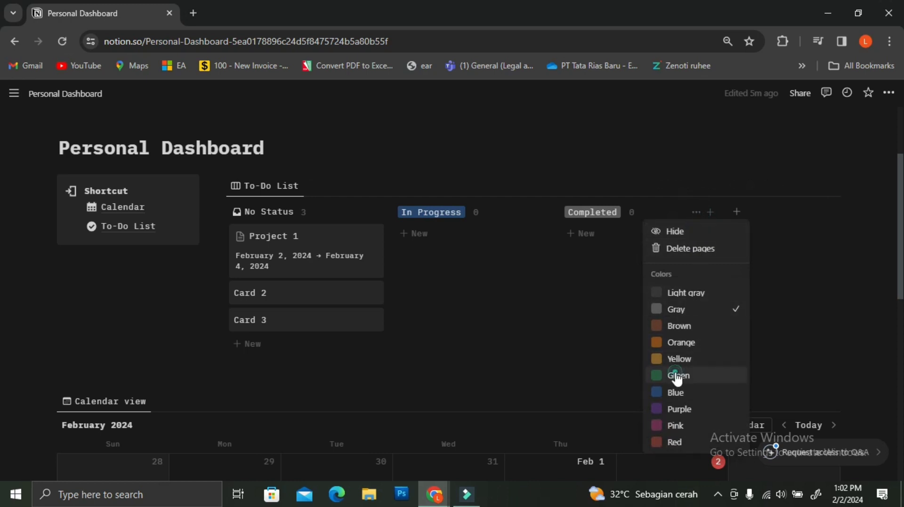
pyautogui.click(682, 376)
pyautogui.click(504, 209)
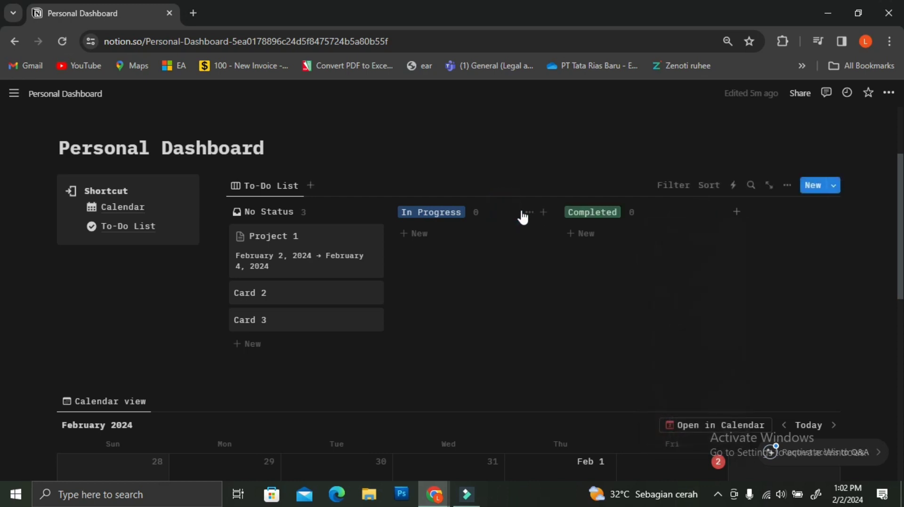
pyautogui.click(528, 212)
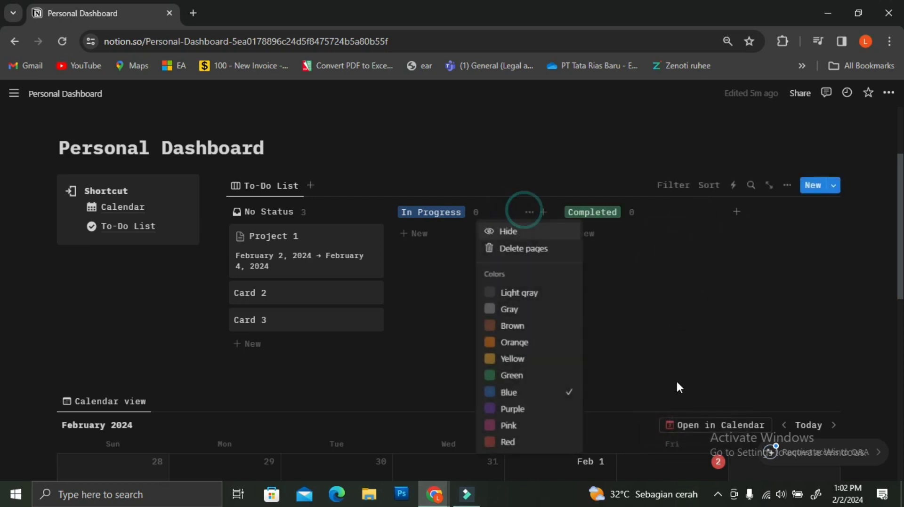
pyautogui.click(508, 343)
pyautogui.click(654, 369)
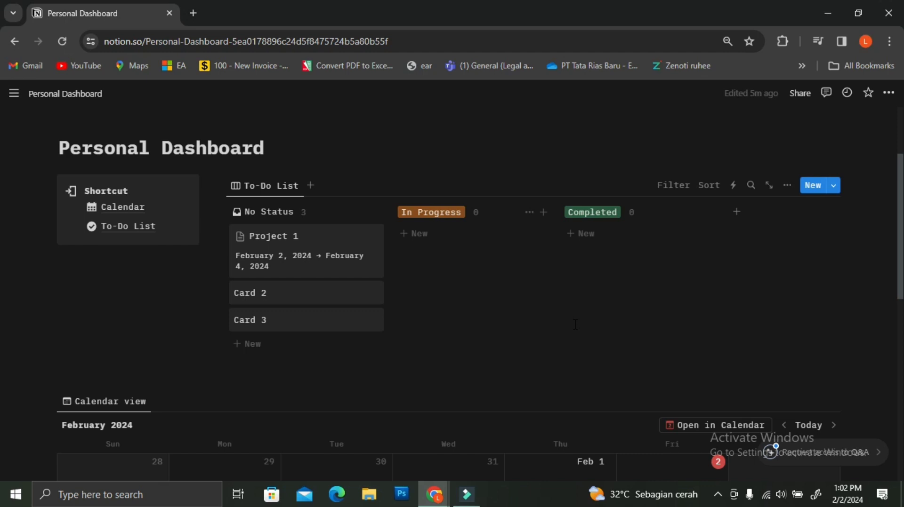
# Step: Move the Project 1 card from No Status to In Progress and on to the Completed group
pyautogui.moveTo(358, 249); pyautogui.dragTo(436, 250)
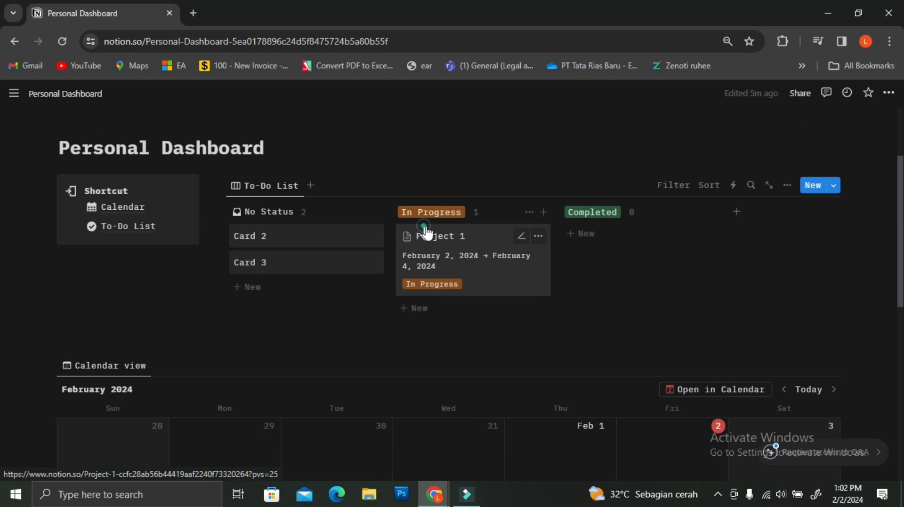
pyautogui.moveTo(426, 232); pyautogui.dragTo(609, 235)
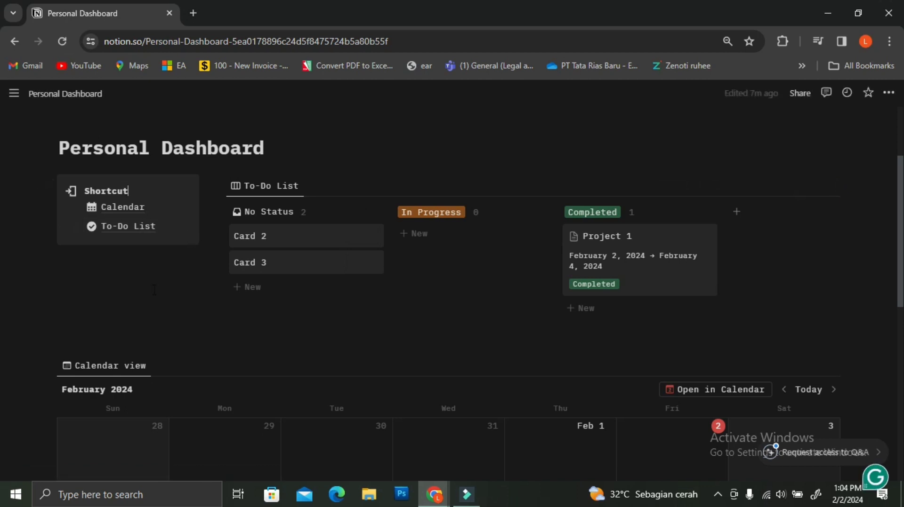
# Step: Insert a new sub-page inside the Shortcut callout, directly below the Shortcut title and above the Calendar link
pyautogui.press('Return')
pyautogui.moveTo(171, 253)
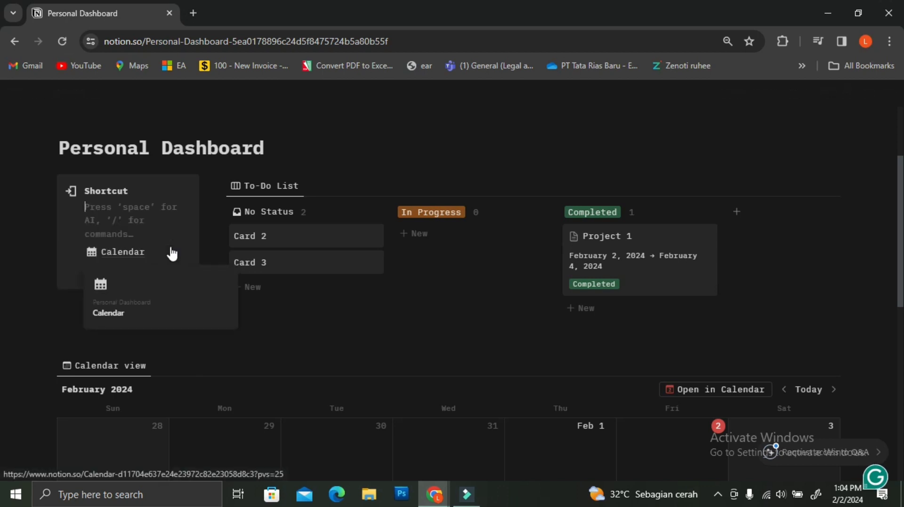
pyautogui.write('/')
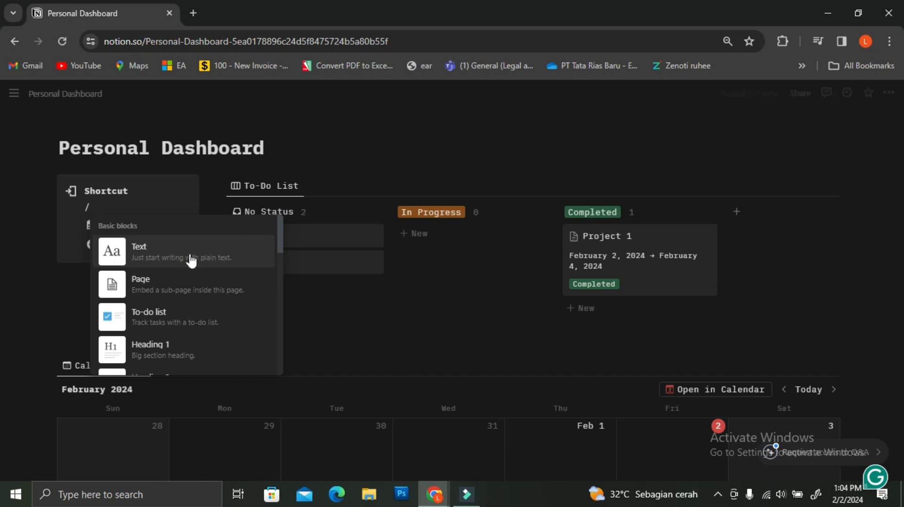
pyautogui.scroll(-4, 192, 261)
pyautogui.scroll(4, 192, 261)
pyautogui.click(174, 282)
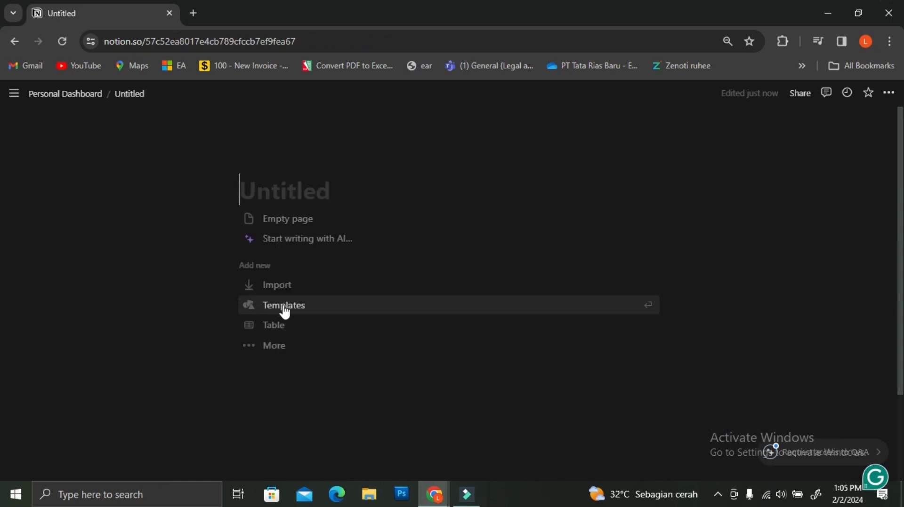
# Step: Fill the new sub-page with the 2024 Yearly Goal Tracker template from the Personal template category
pyautogui.click(285, 307)
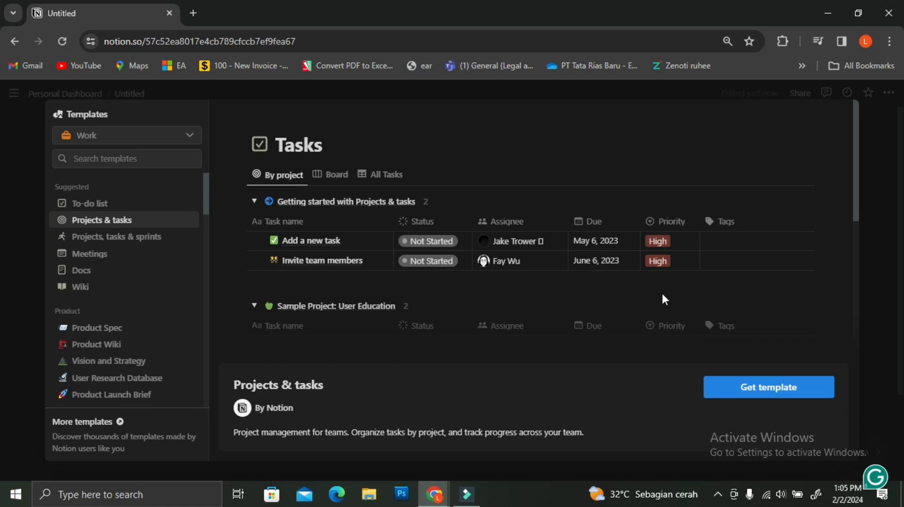
pyautogui.scroll(-5, 481, 266)
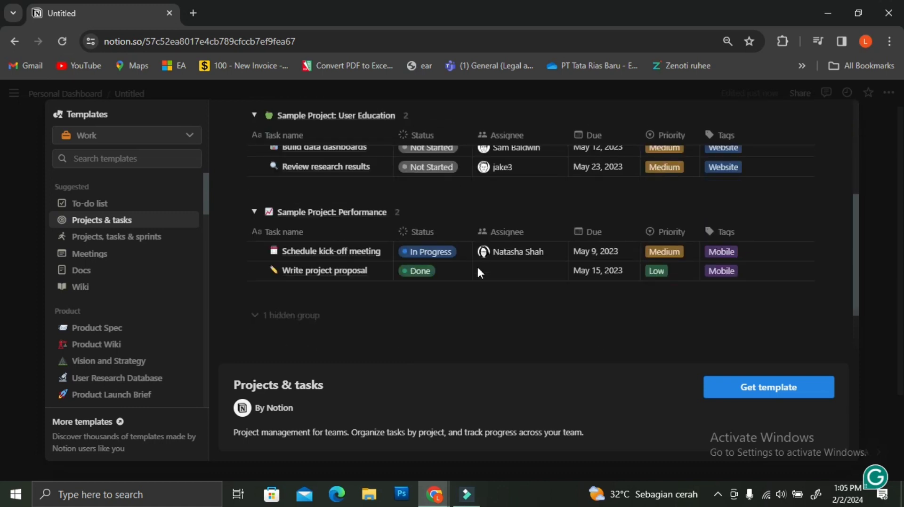
pyautogui.scroll(-2, 473, 271)
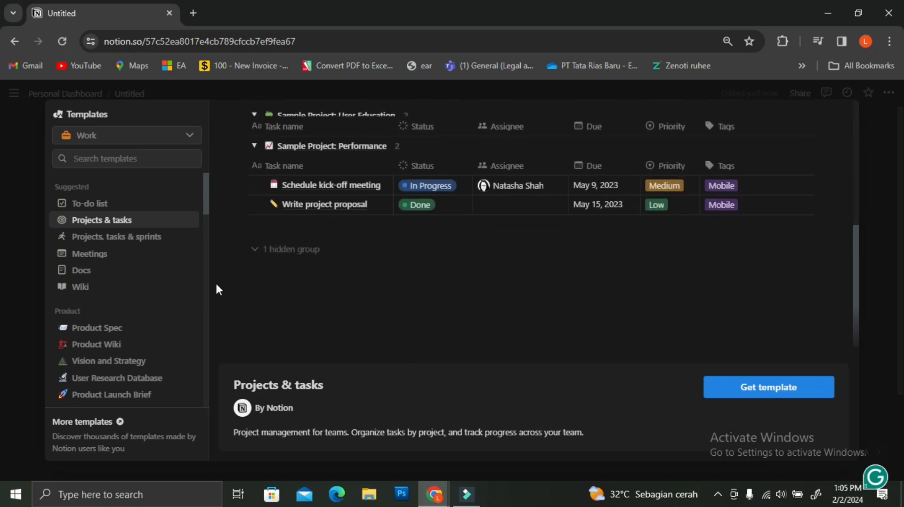
pyautogui.click(183, 136)
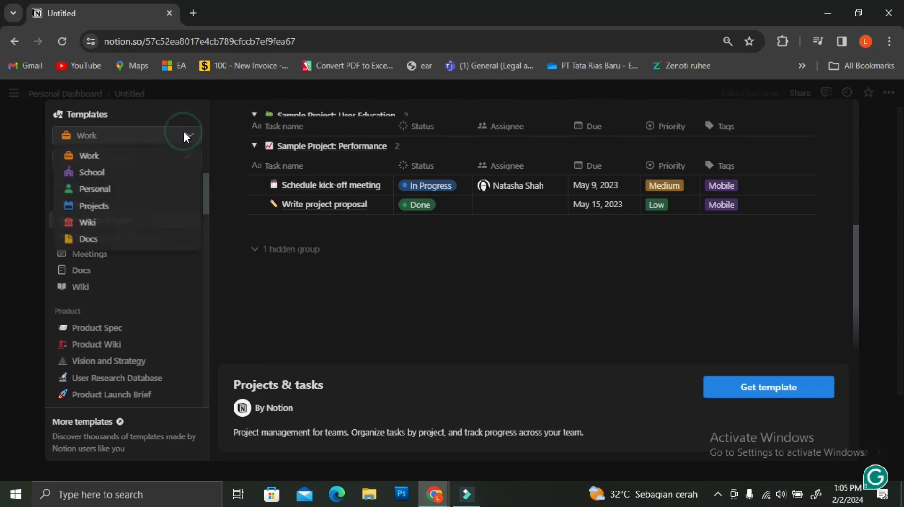
pyautogui.click(101, 189)
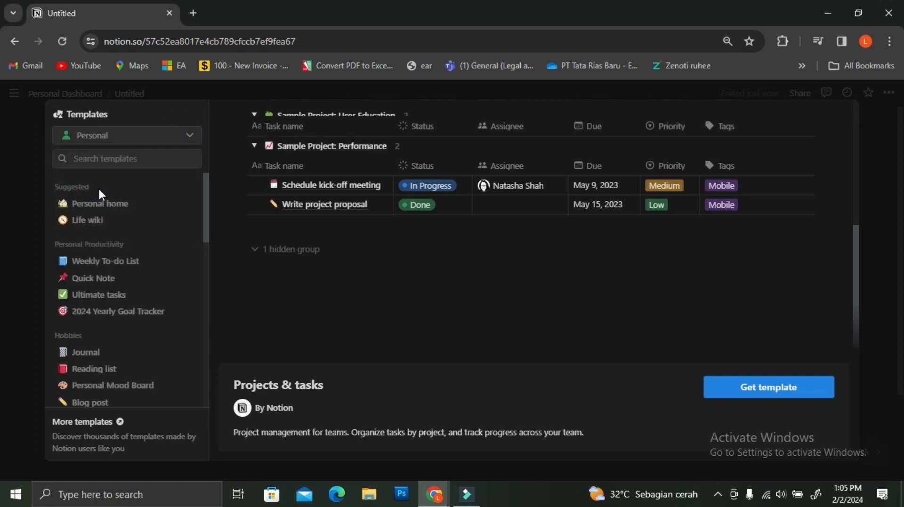
pyautogui.scroll(7, 369, 243)
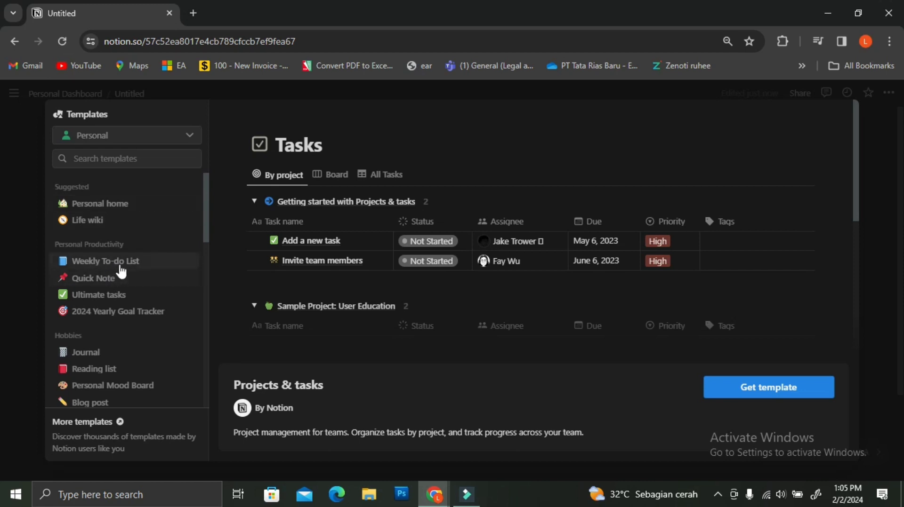
pyautogui.scroll(-1, 122, 271)
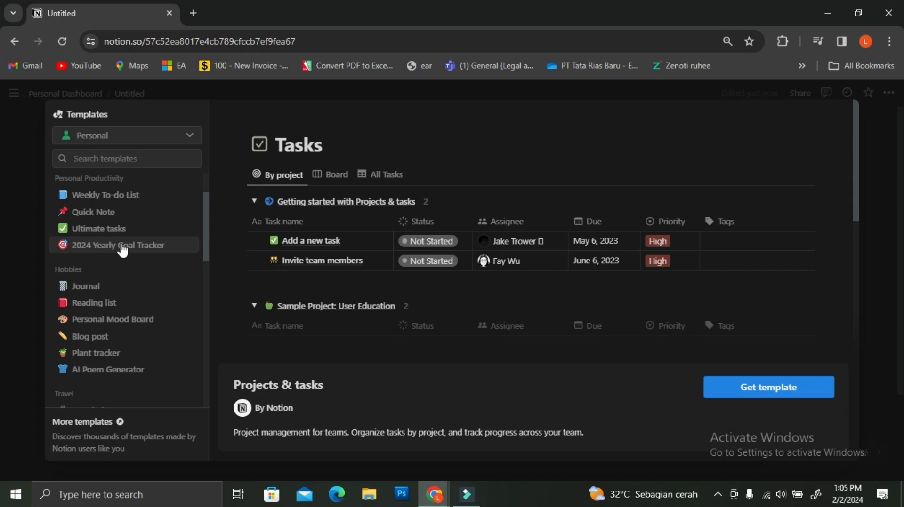
pyautogui.click(92, 248)
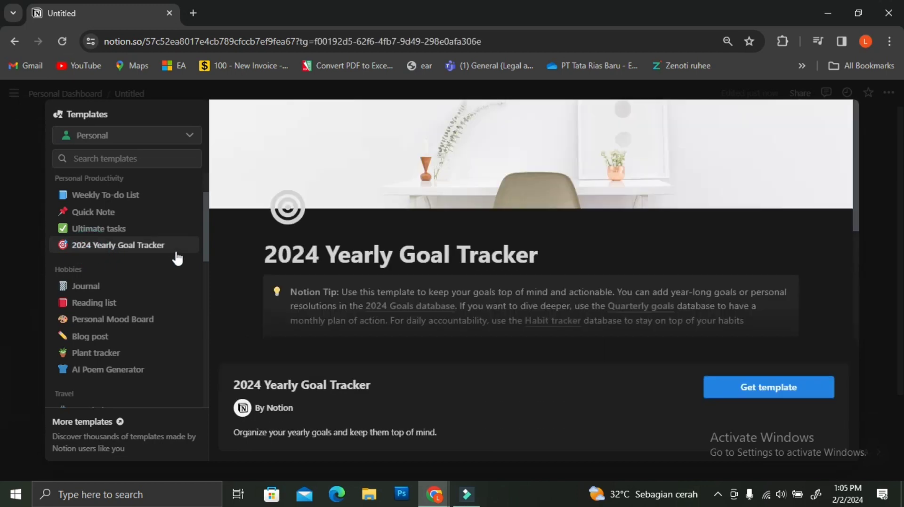
pyautogui.click(762, 380)
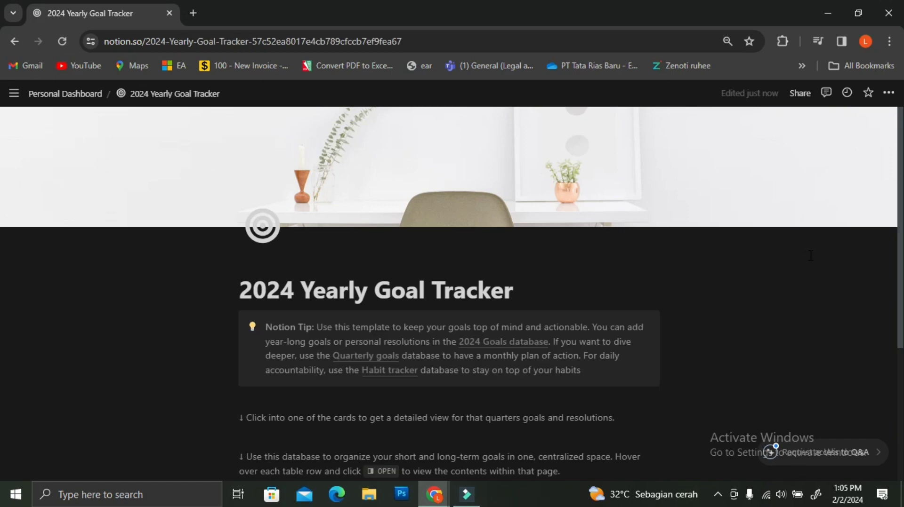
# Step: Review the goal tracker's Quarterly goals gallery and 2024 Goals board, and return to the Personal Dashboard page
pyautogui.scroll(-3, 696, 313)
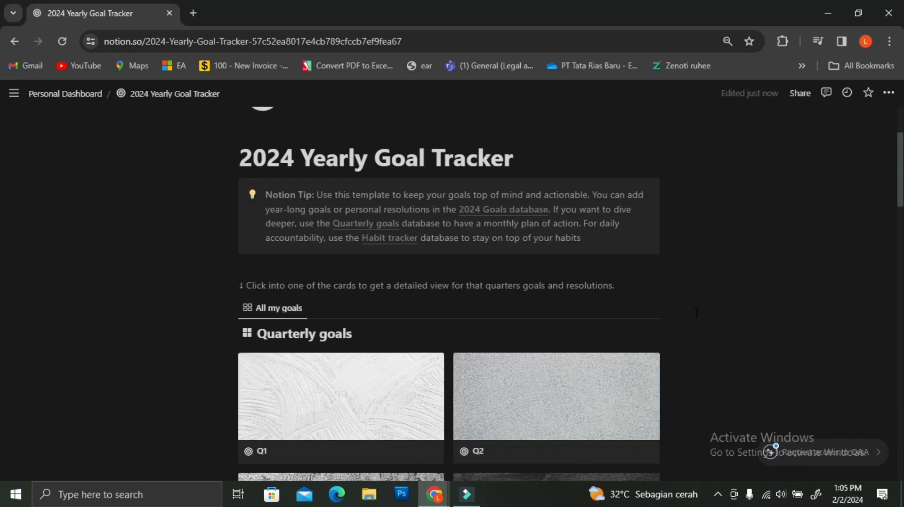
pyautogui.scroll(-5, 355, 355)
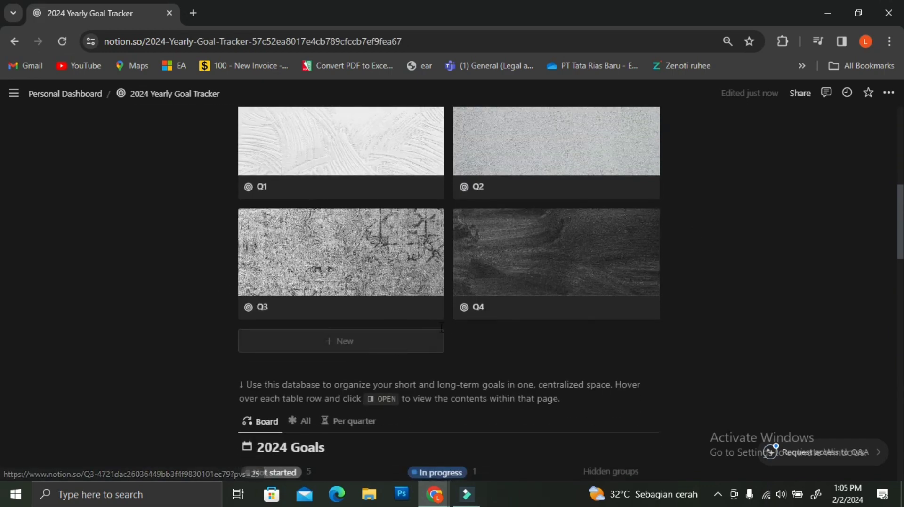
pyautogui.scroll(-5, 615, 272)
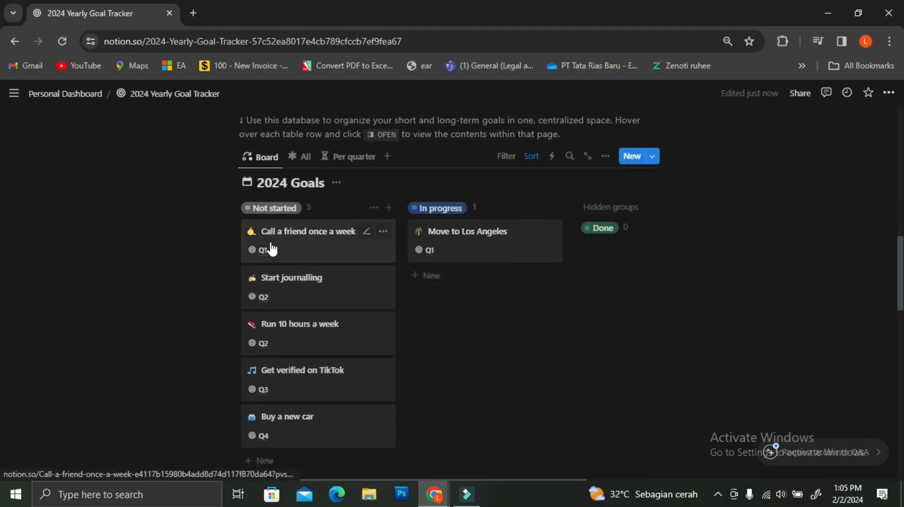
pyautogui.scroll(10, 272, 249)
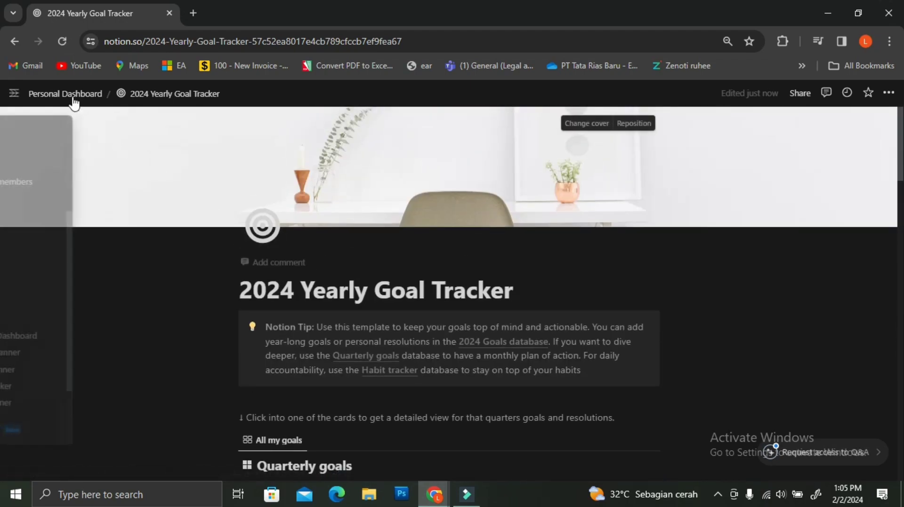
pyautogui.click(74, 96)
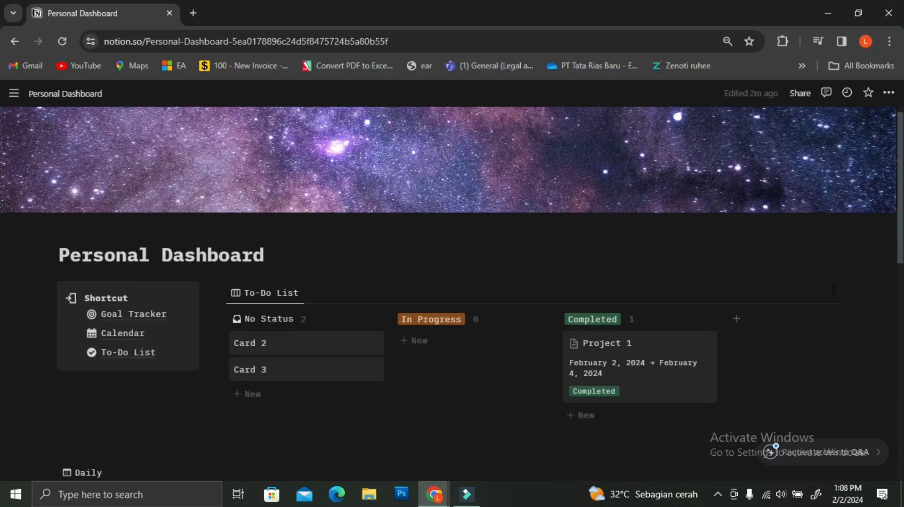